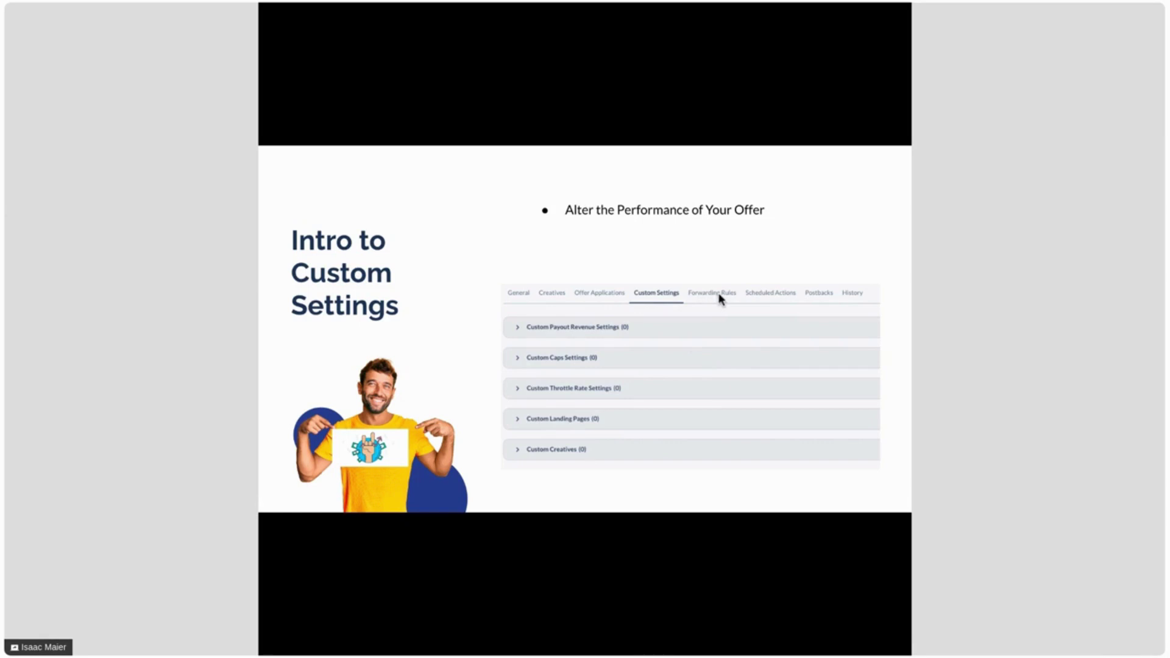
key(Right)
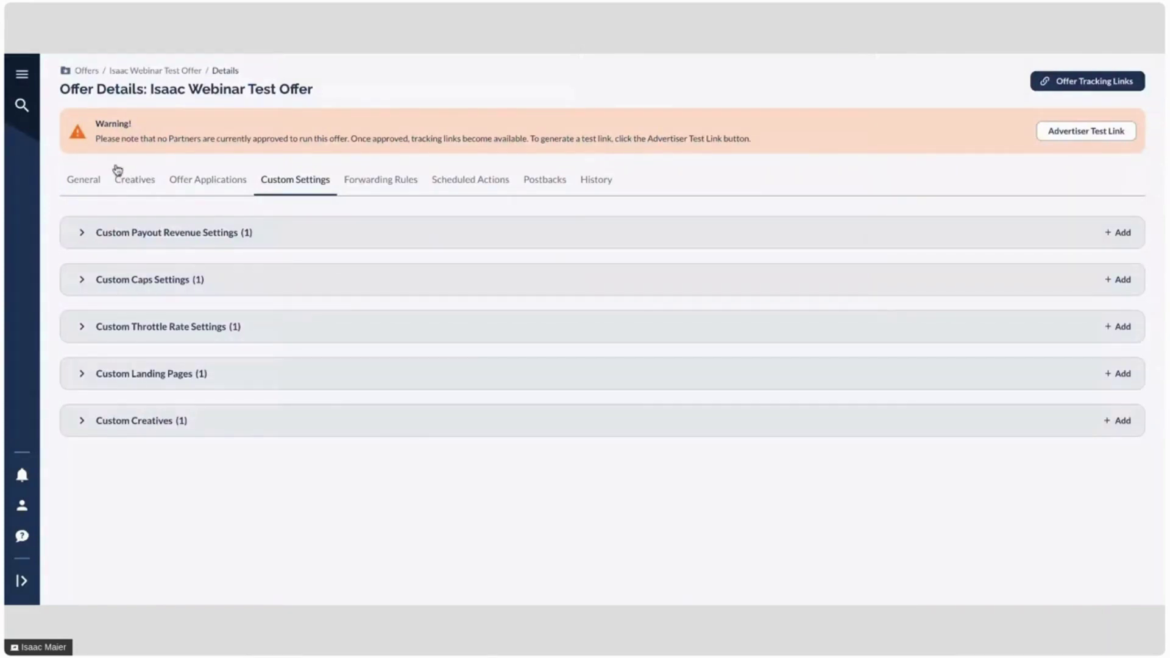
Step: Find the active Webinar Test Offer in the offer management list and open its custom settings
click(22, 74)
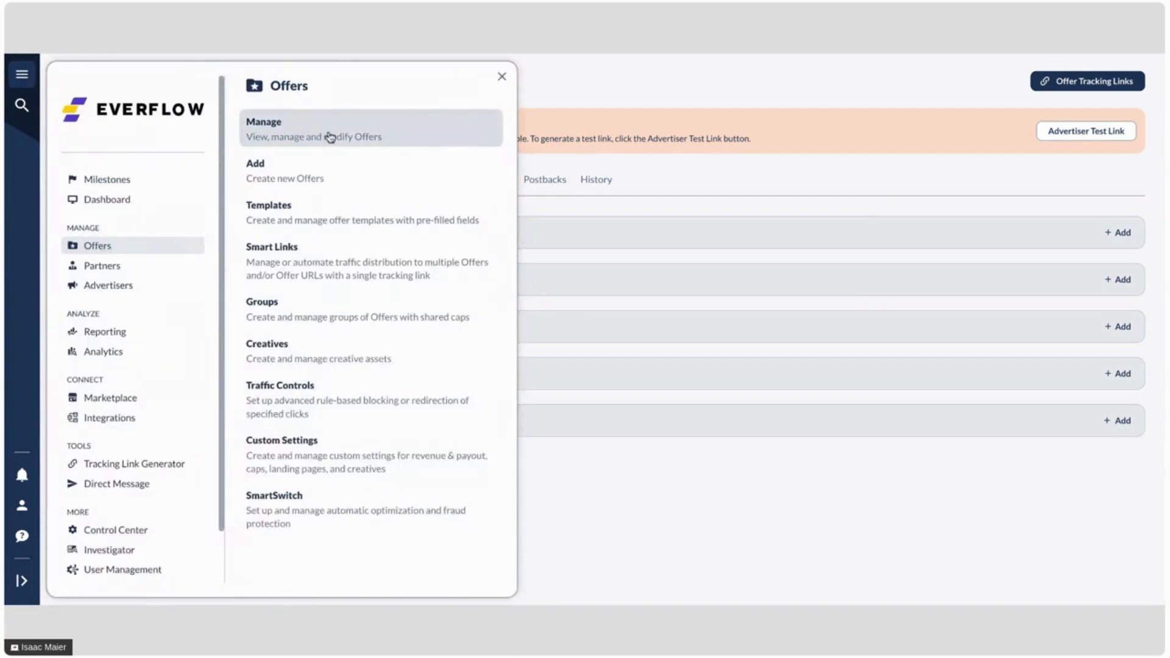
click(330, 136)
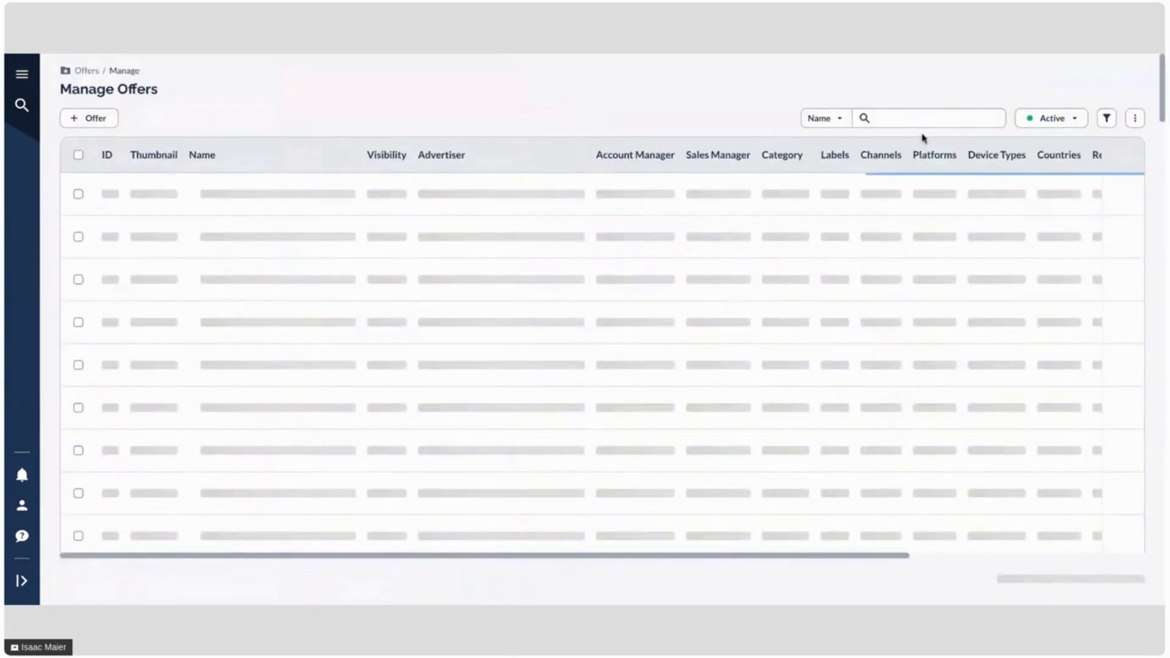
text(isaac)
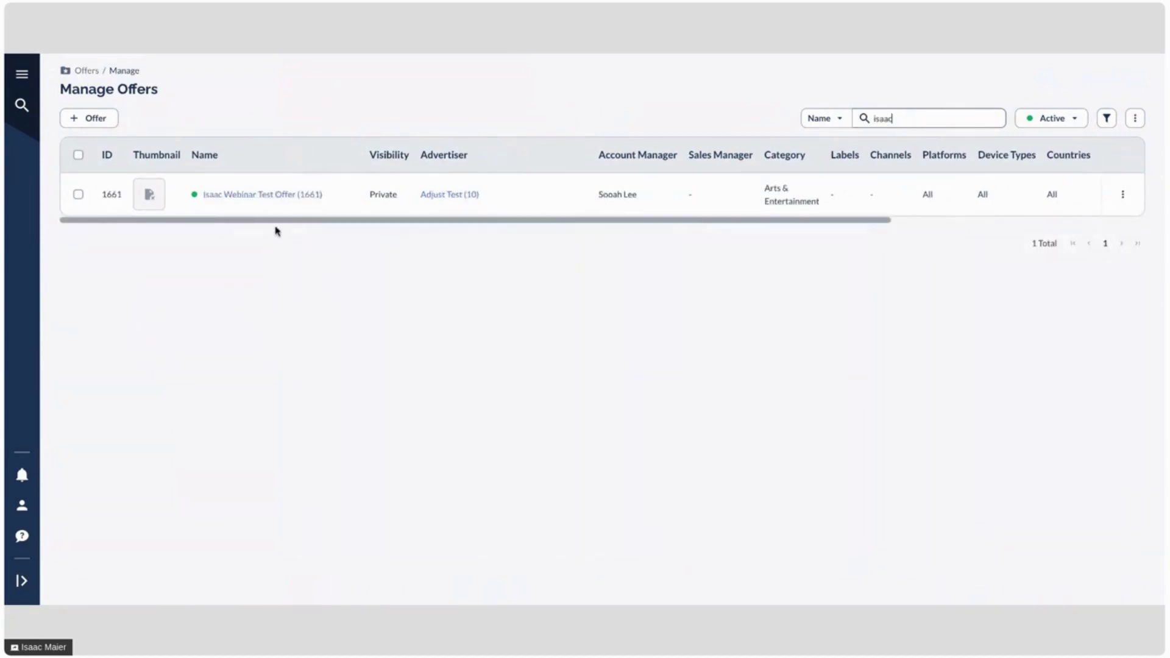
click(308, 198)
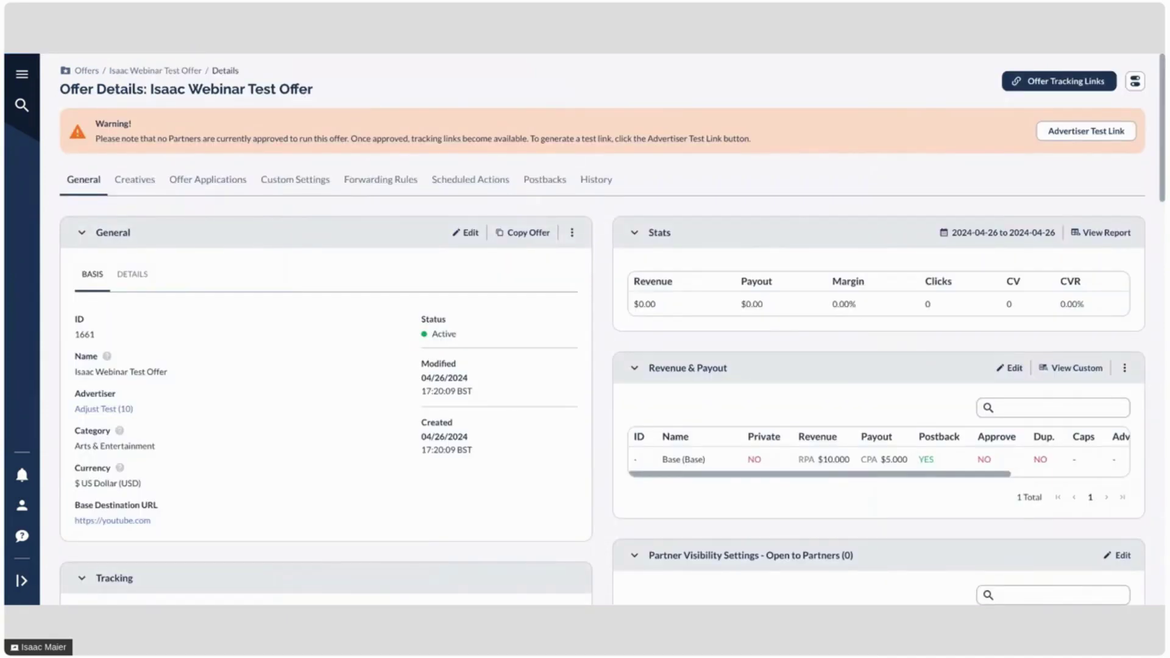
click(303, 193)
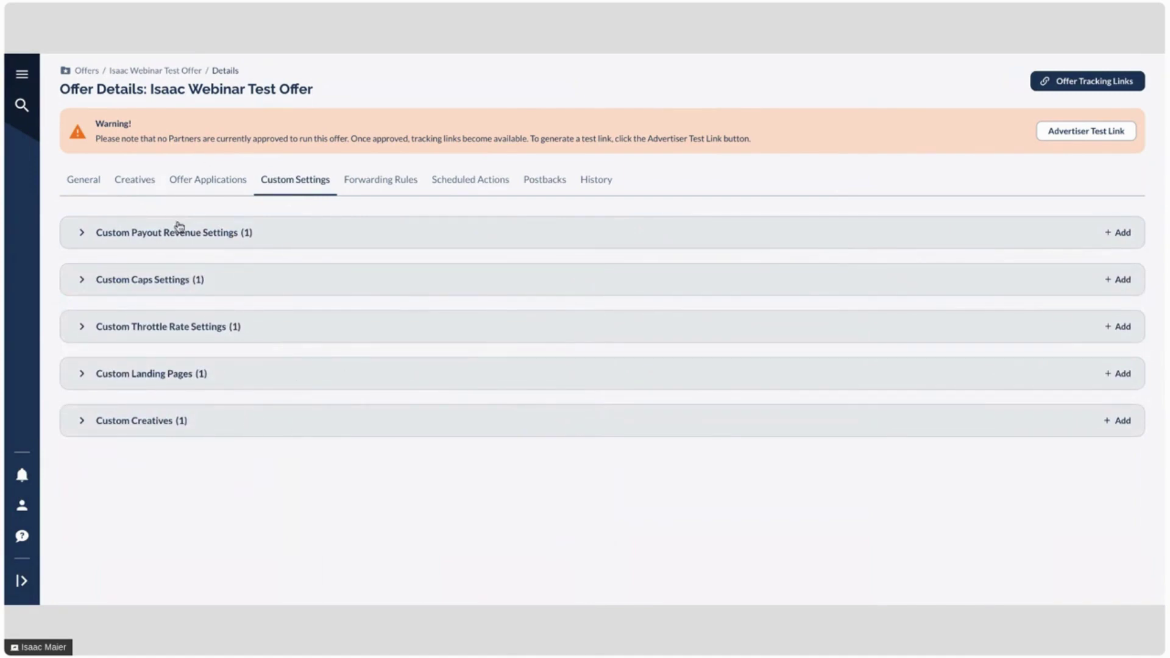
Step: Open the offer's Test custom payout and revenue setting for editing and review its name, status and description fields
click(206, 234)
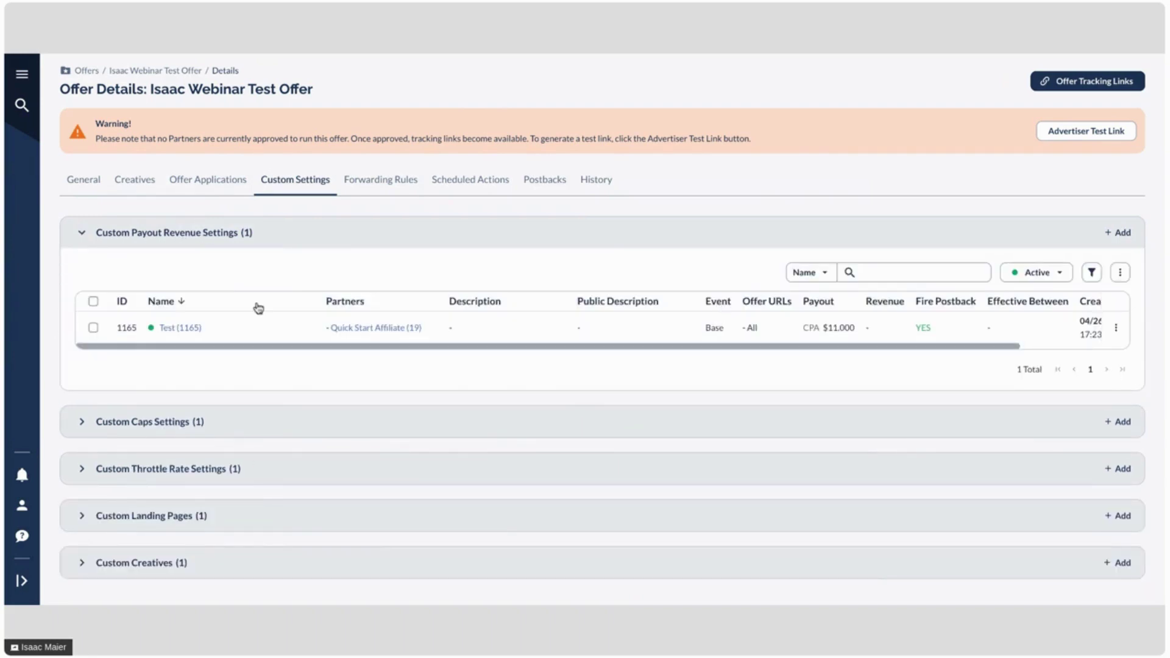
click(532, 346)
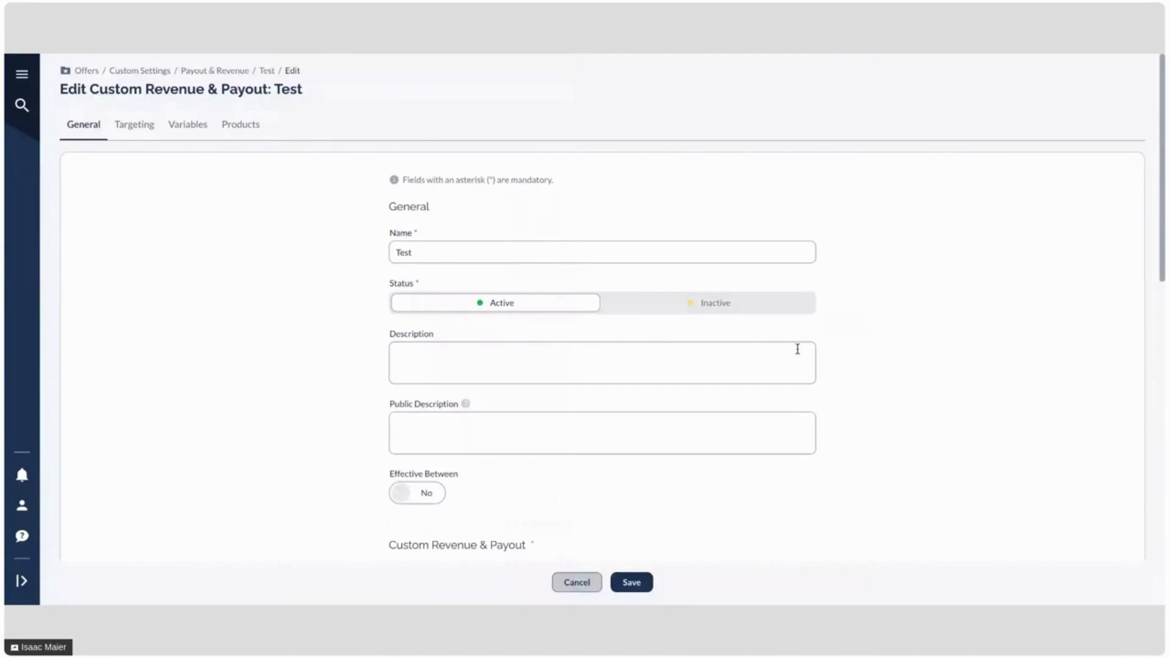
scroll(524, 286, down, 1)
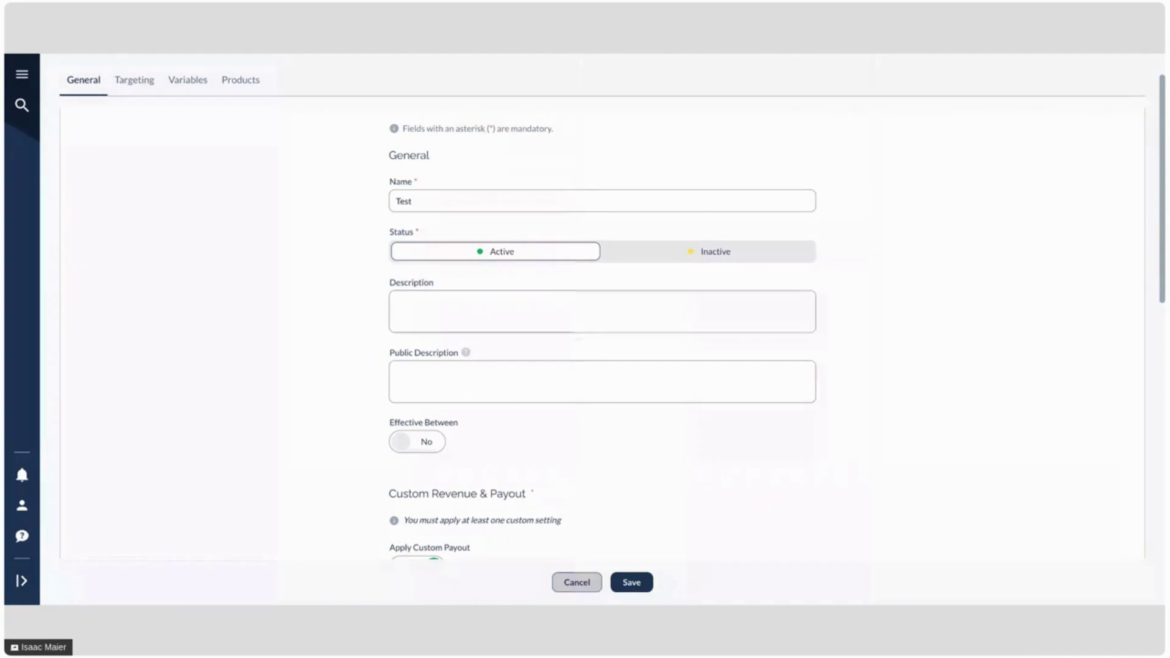
scroll(581, 318, down, 1)
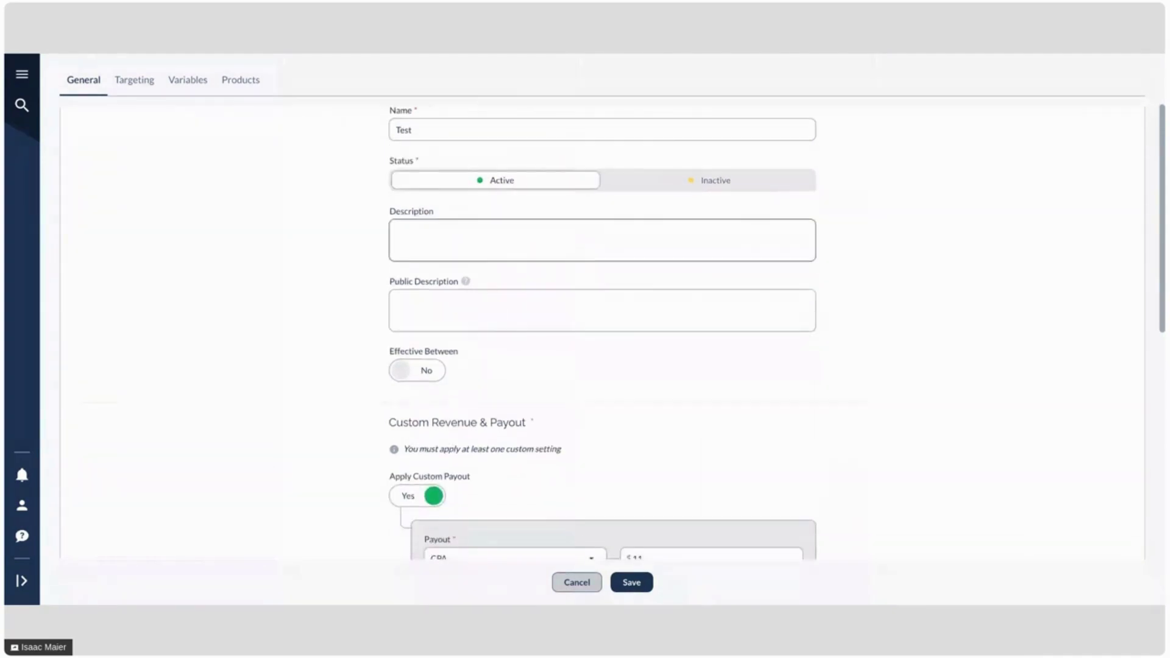
scroll(489, 369, down, 1)
click(488, 220)
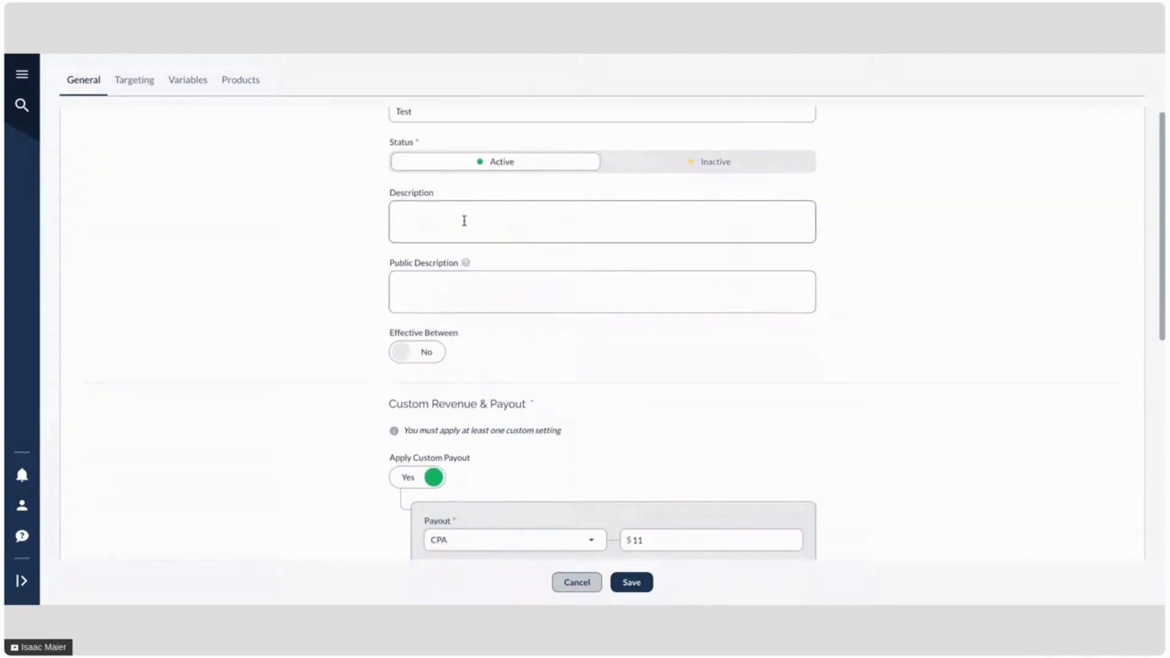
click(411, 284)
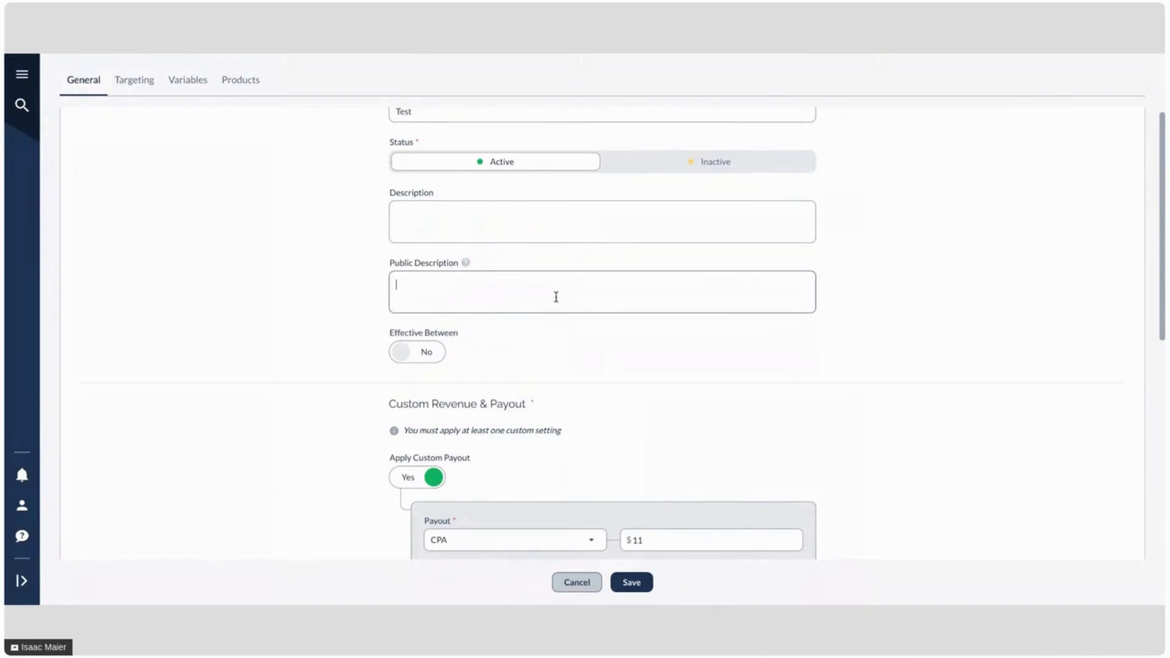
Step: Enable the Effective Between option and view its date range choices without selecting any dates
click(409, 354)
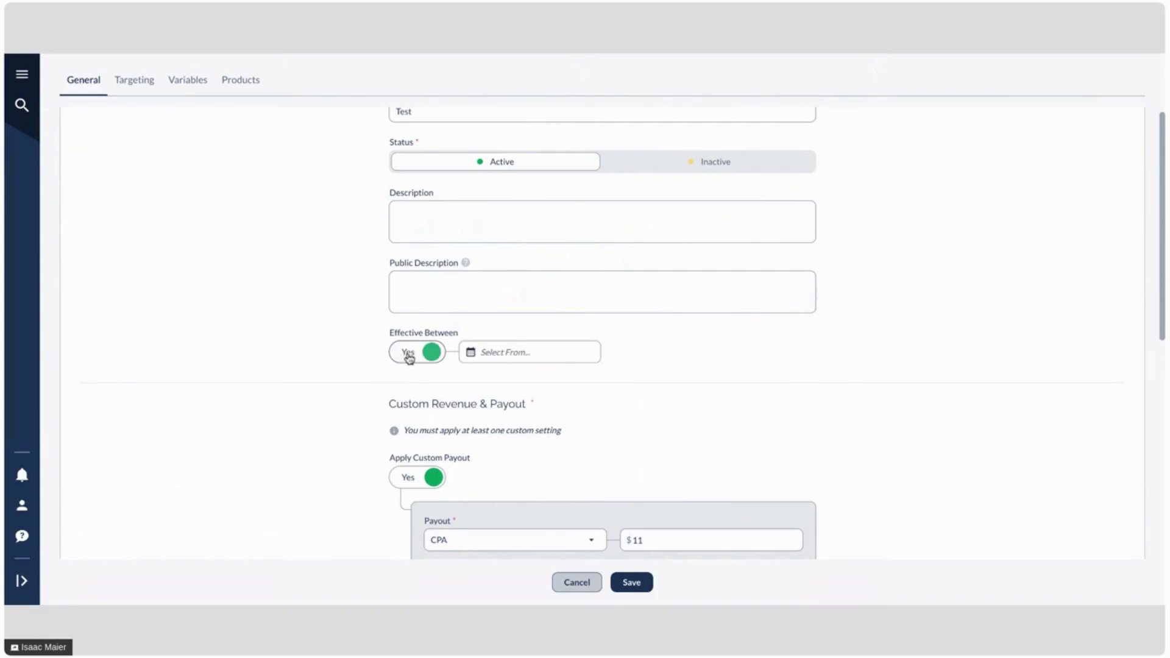
click(502, 362)
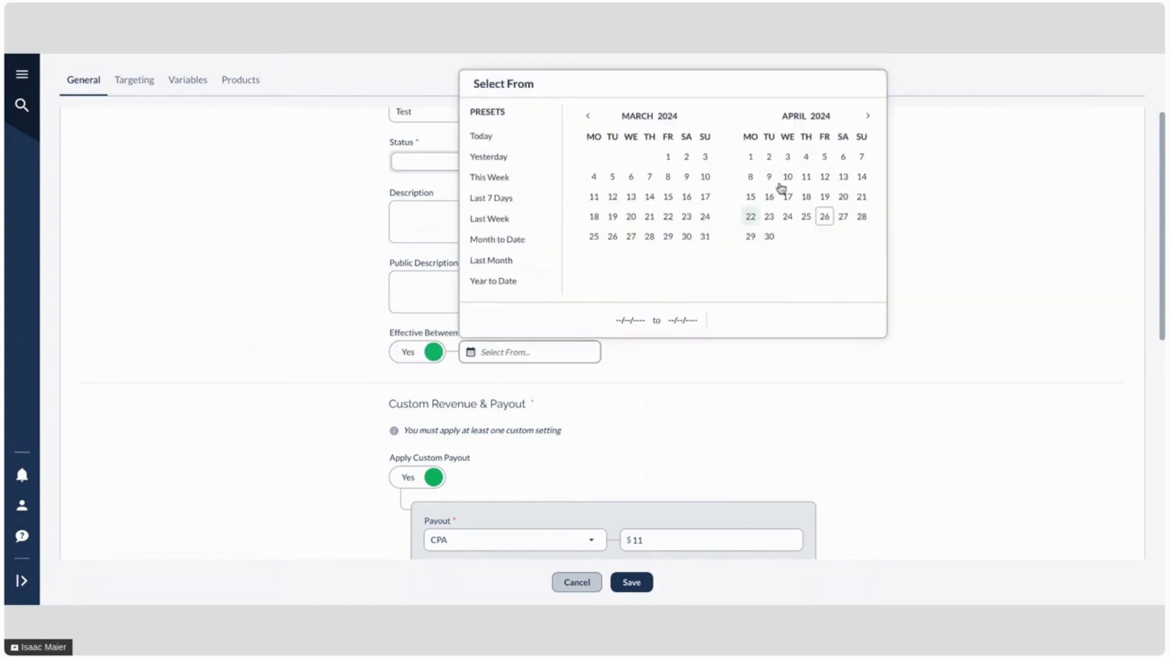
click(297, 314)
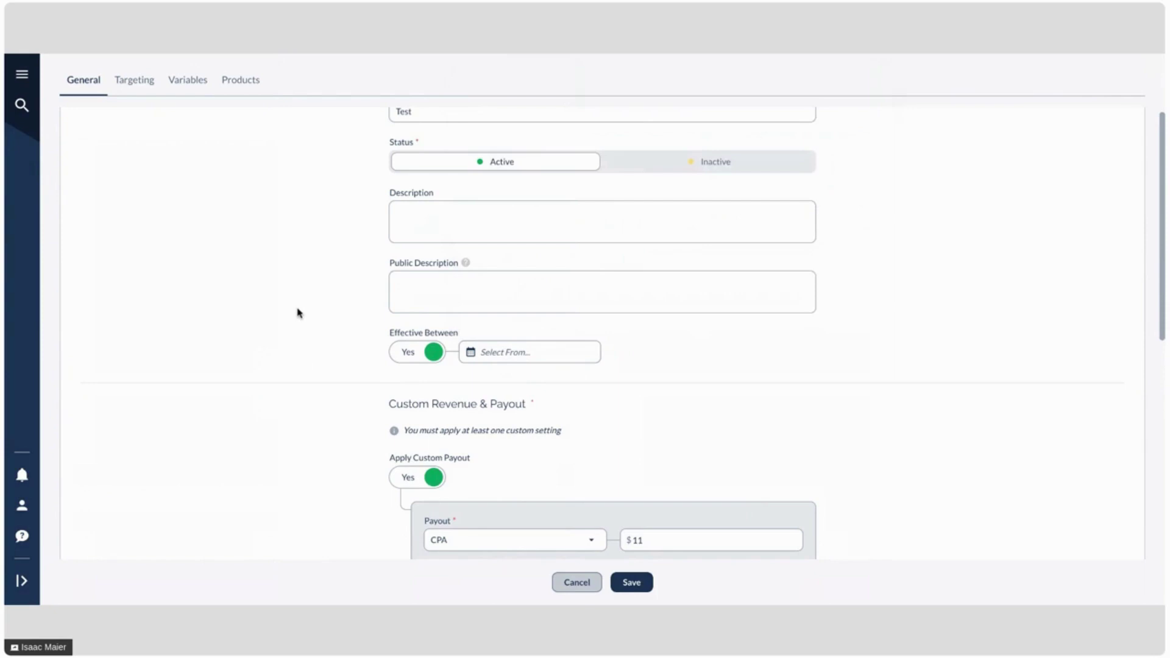
Step: Try switching Apply Custom Revenue on, switch it back off, and highlight the custom payout amount
scroll(296, 394, down, 3)
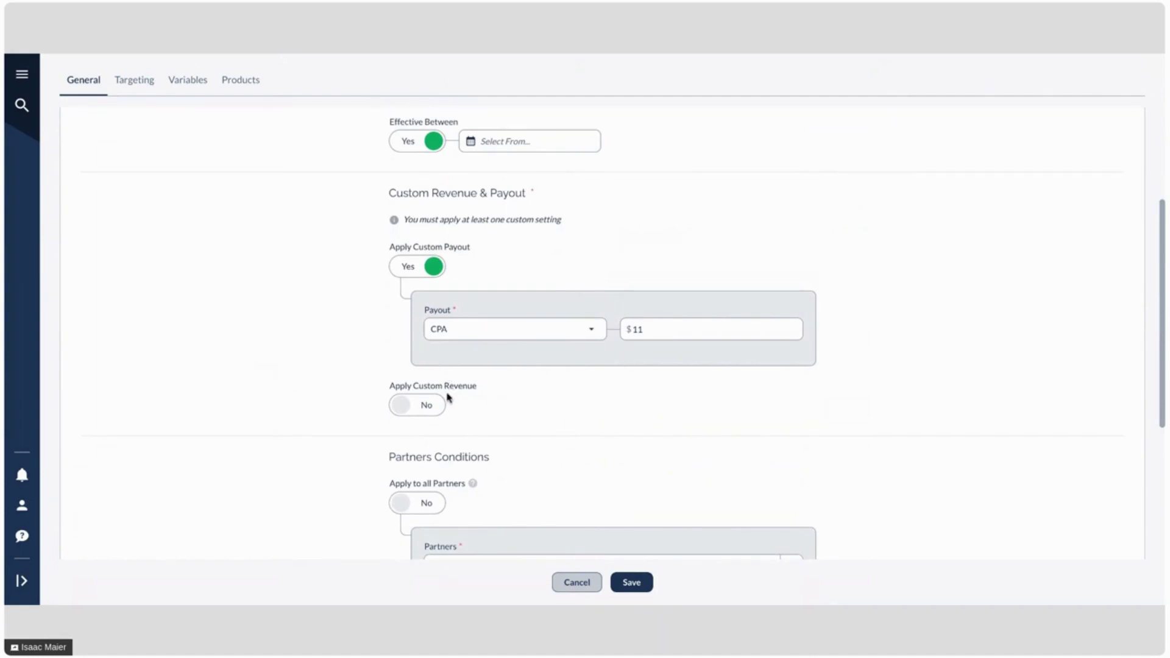
click(417, 405)
click(435, 406)
drag(668, 327, 603, 329)
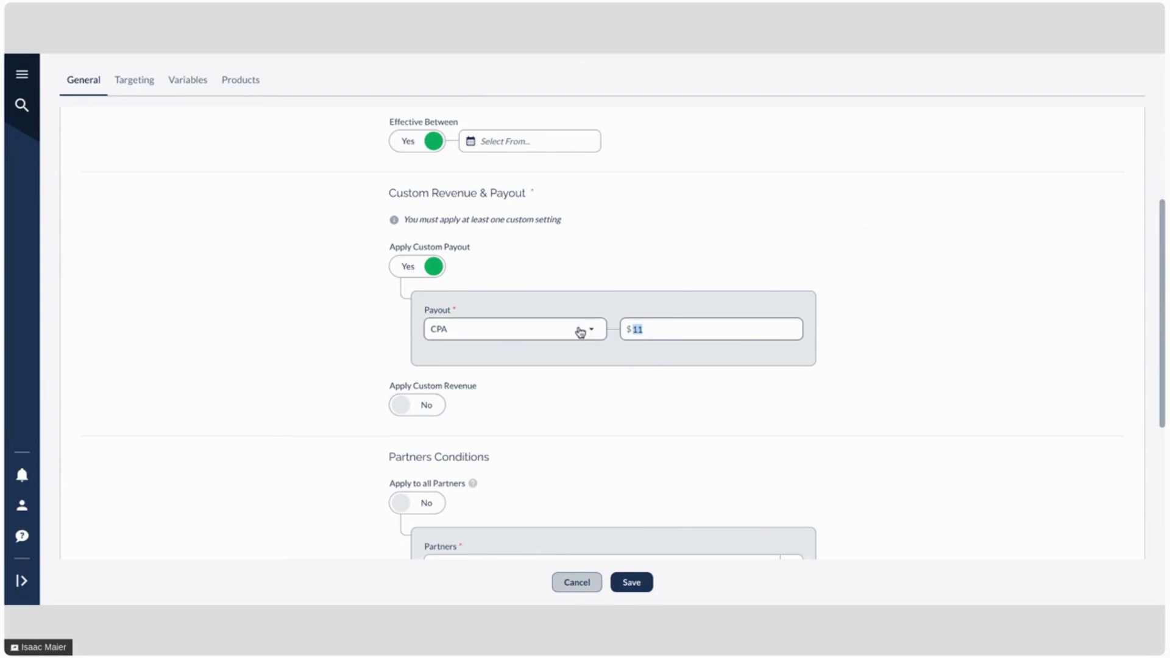
click(354, 426)
Step: Try applying the setting to all partners, revert to specific partners, and browse the available partners
scroll(353, 426, down, 1)
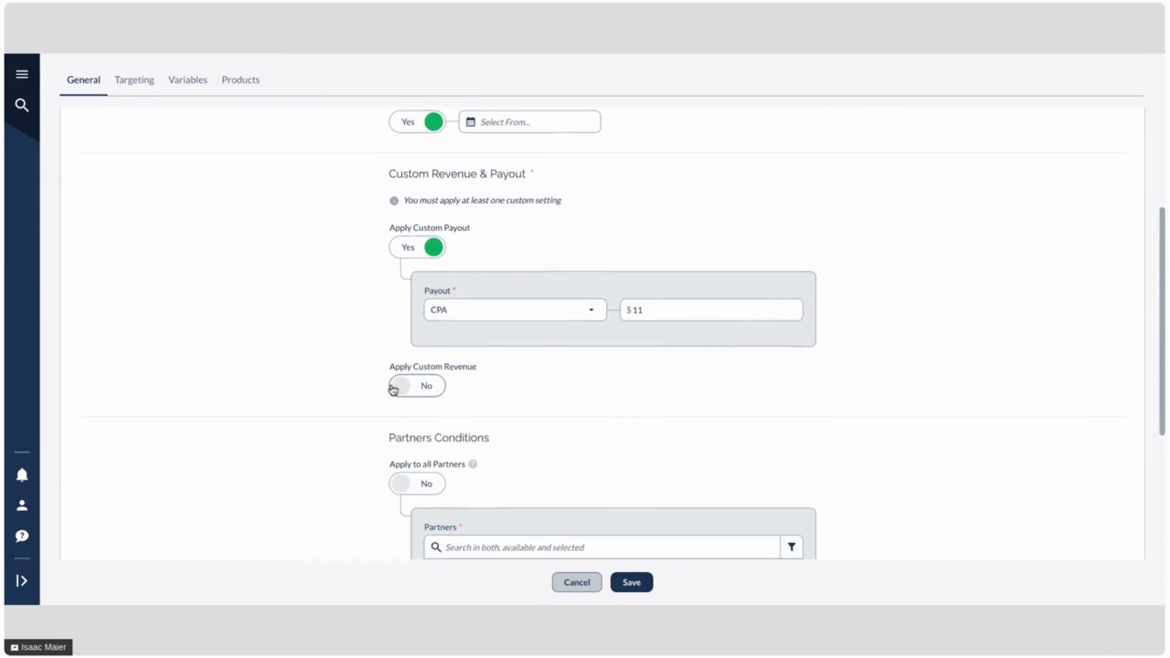
scroll(392, 388, down, 2)
scroll(392, 388, down, 5)
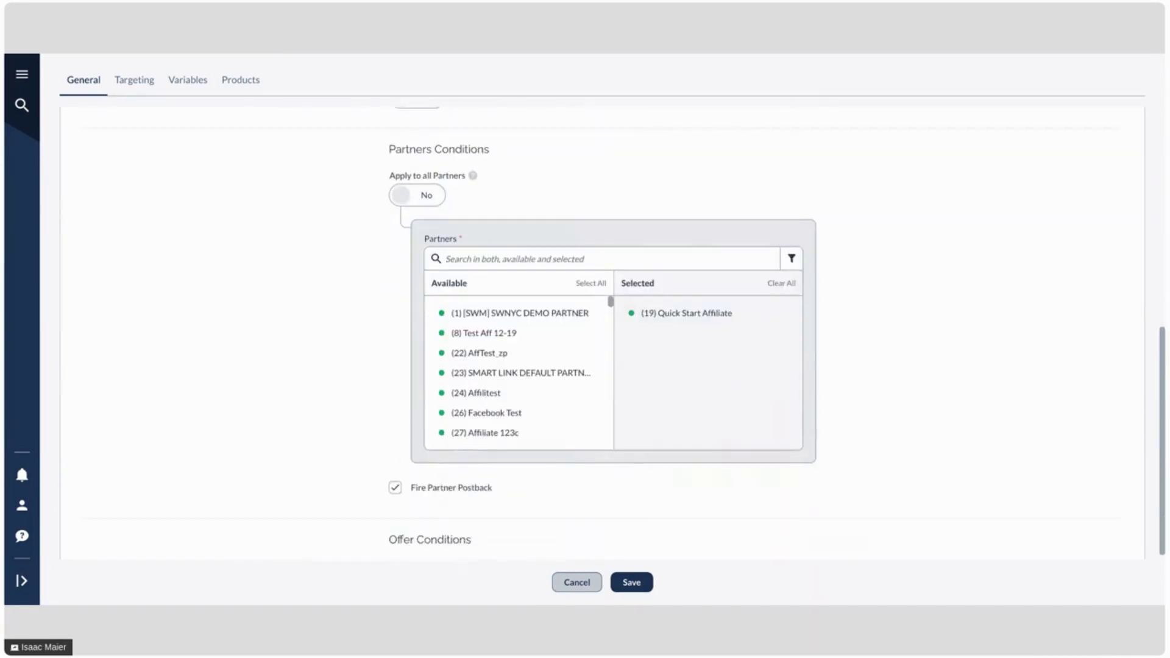
click(424, 197)
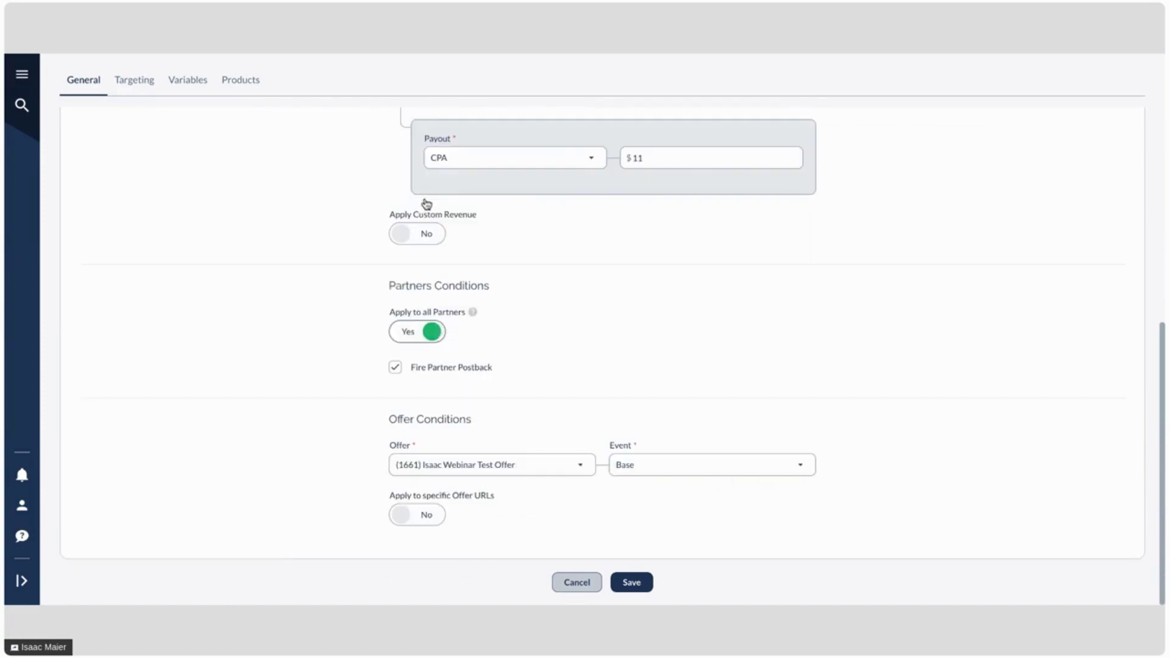
click(434, 334)
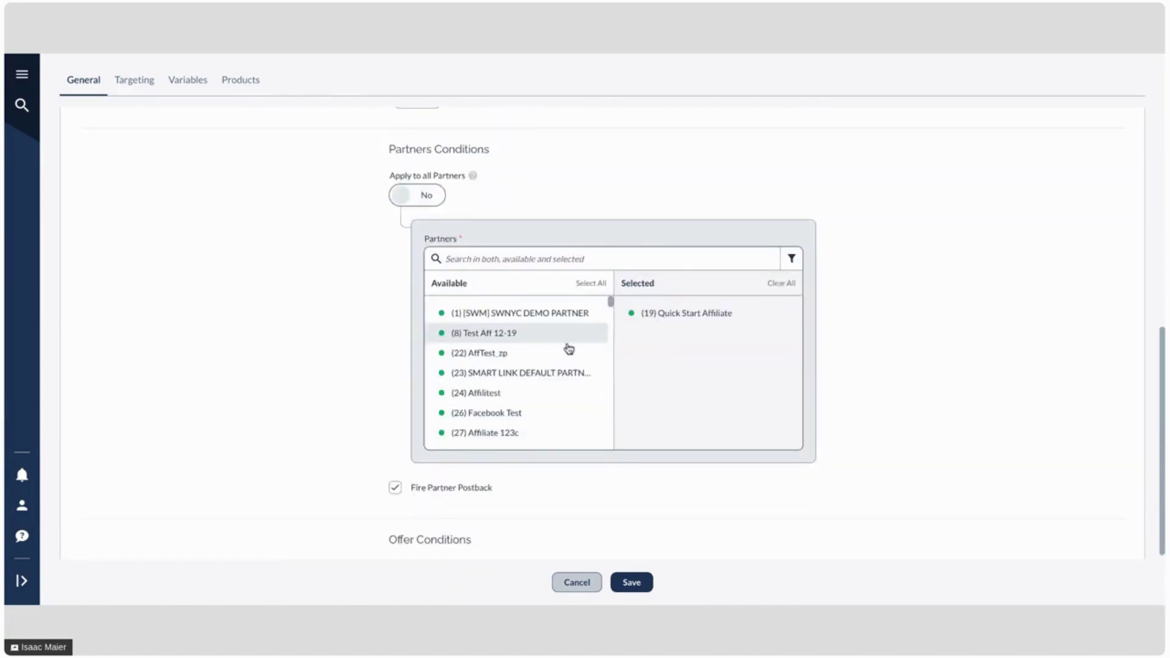
scroll(536, 405, down, 2)
scroll(536, 405, down, 4)
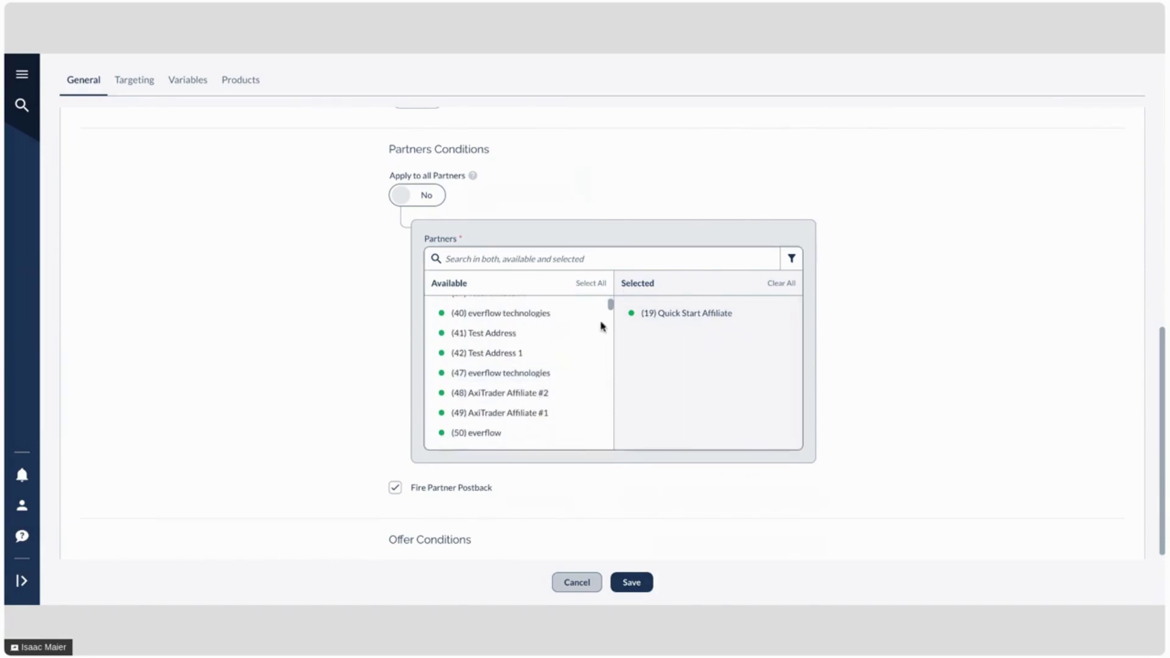
scroll(596, 404, down, 2)
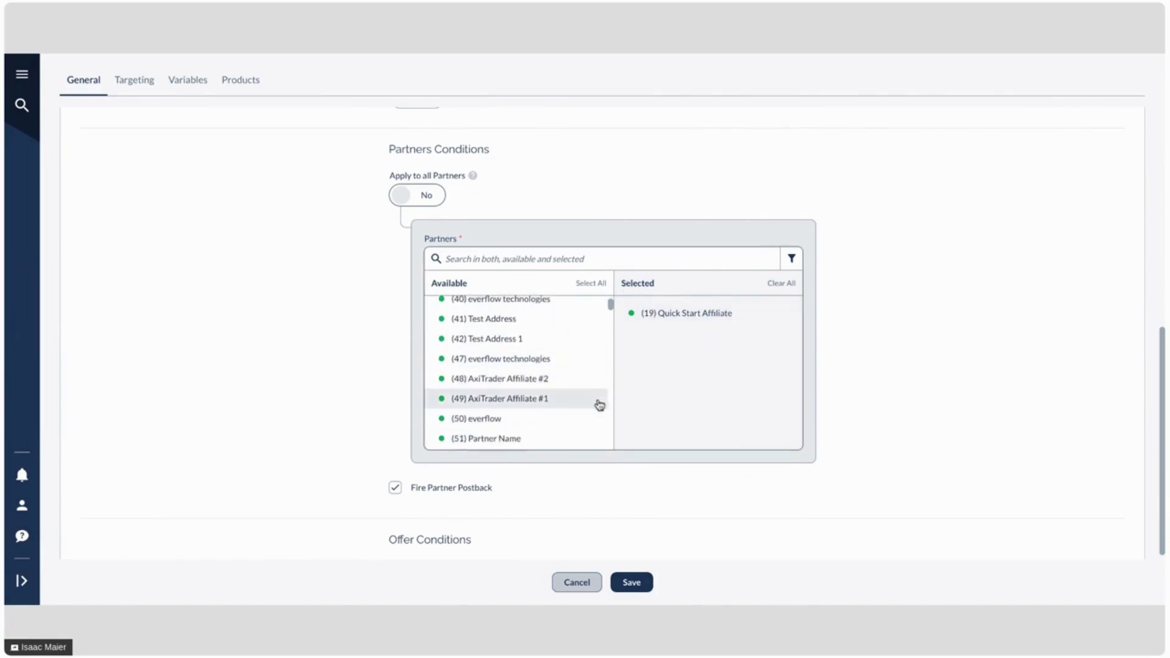
Step: View the event choices under the offer conditions without changing the selected event
scroll(312, 422, down, 2)
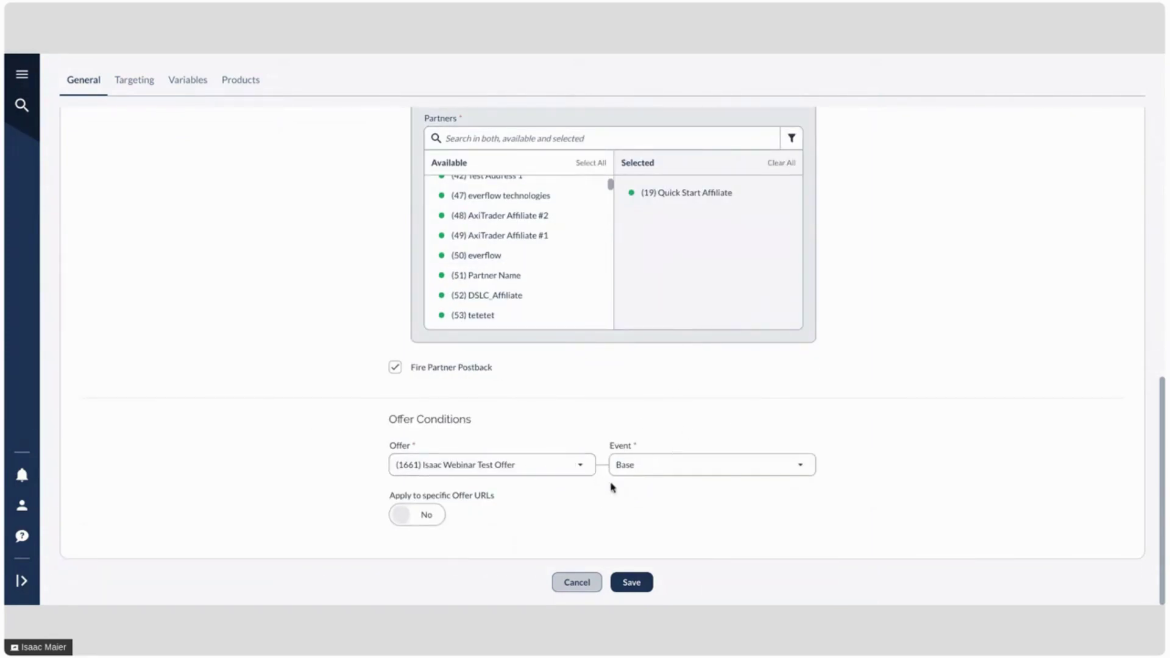
click(665, 469)
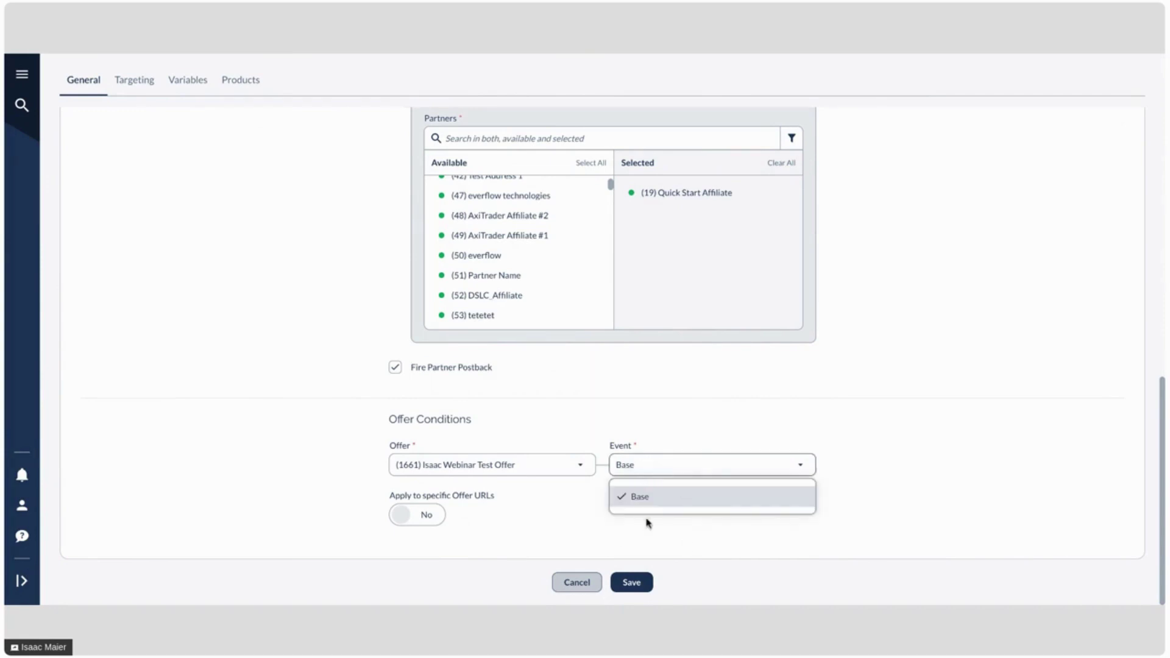
click(610, 422)
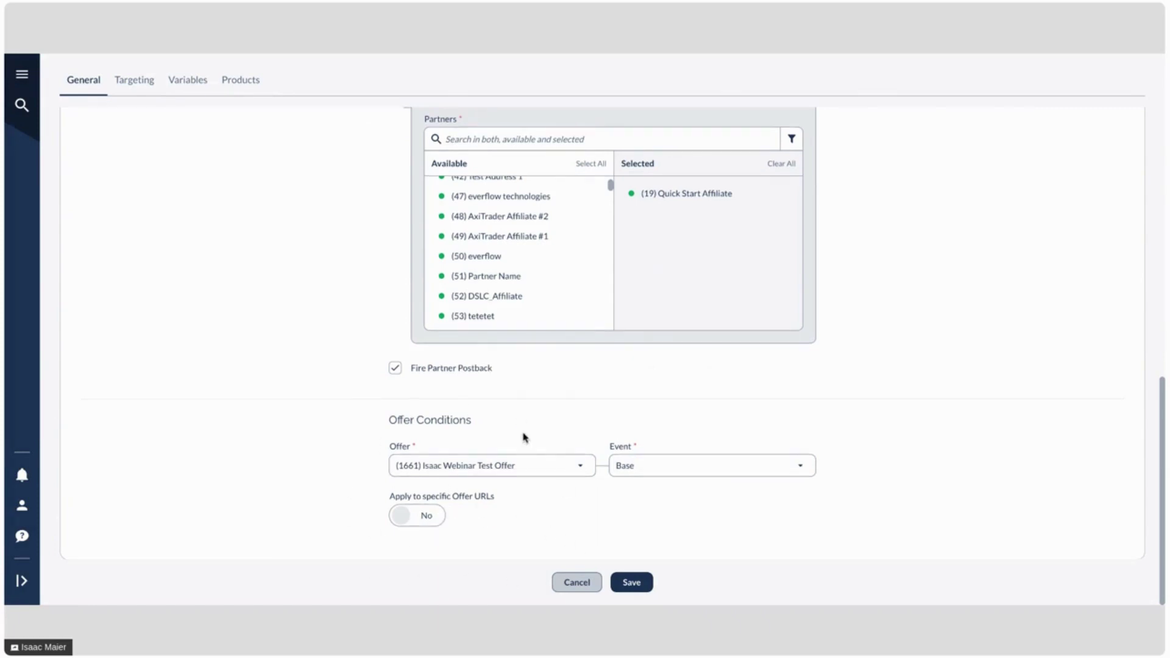
Step: Open the targeting settings and examine the device type, browser and OS version options
scroll(523, 437, up, 3)
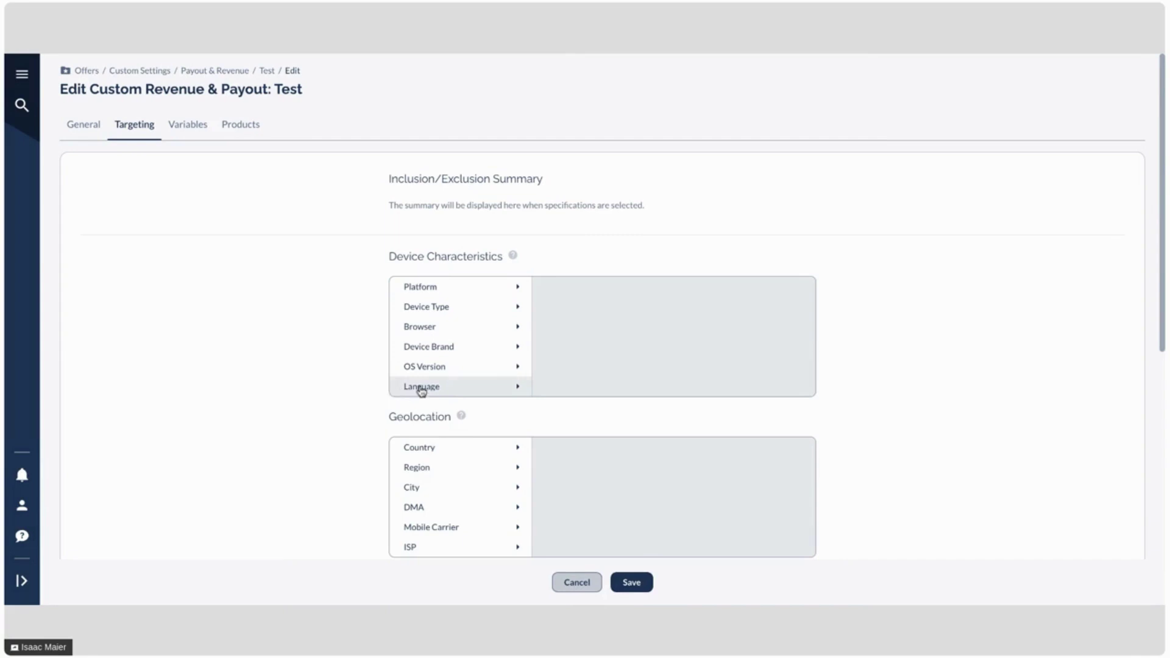
scroll(496, 230, down, 1)
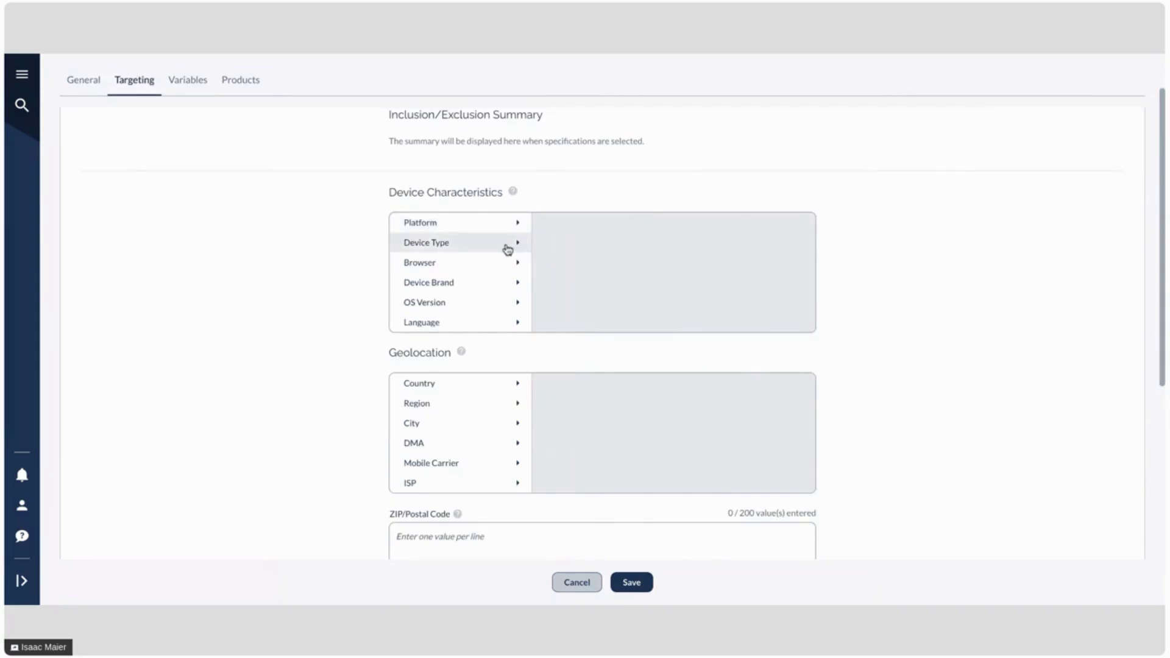
click(505, 248)
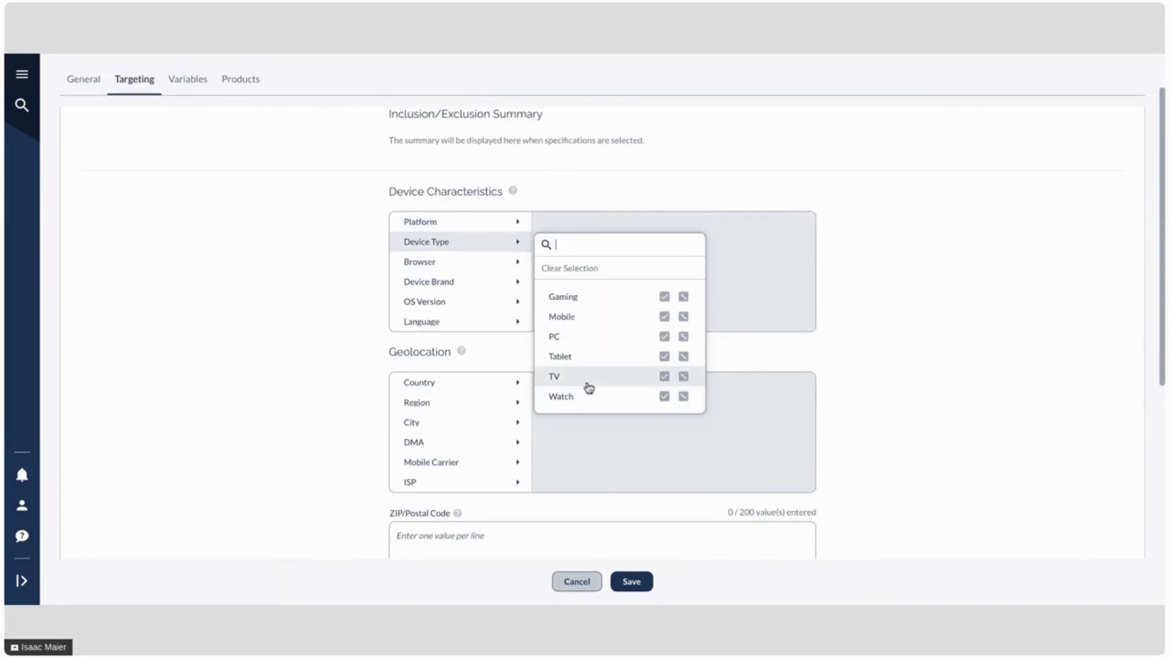
click(495, 263)
click(449, 305)
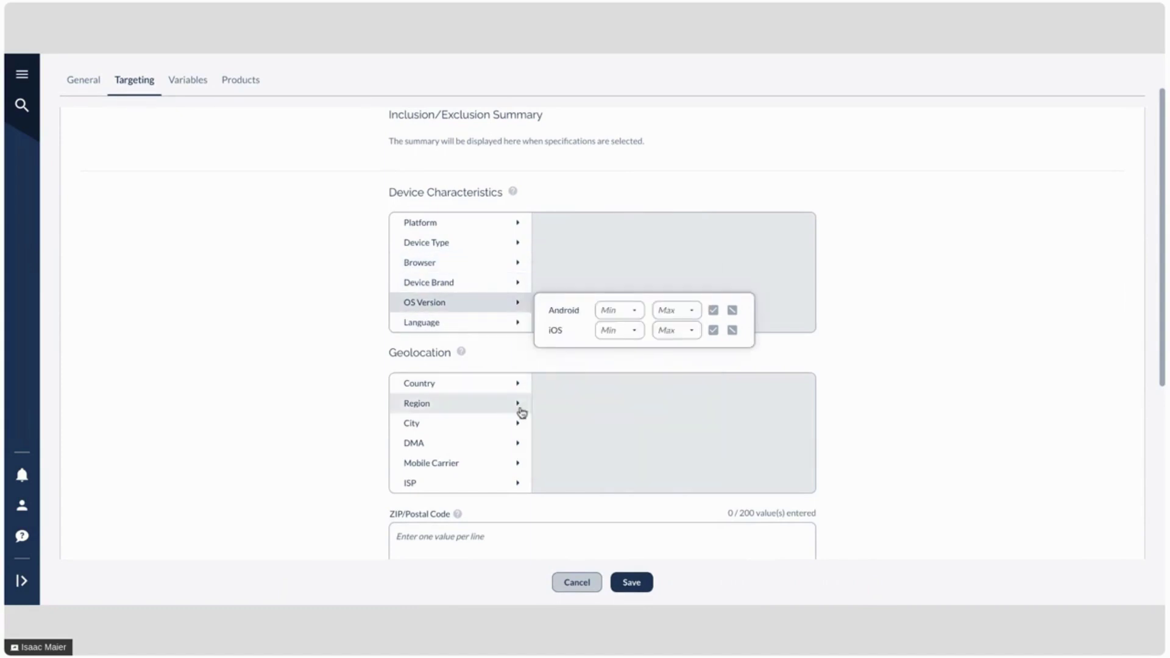
click(319, 329)
Step: Examine the geolocation, ZIP/postal code, IP range, connection type and proxy targeting options
scroll(321, 329, down, 1)
scroll(319, 329, down, 2)
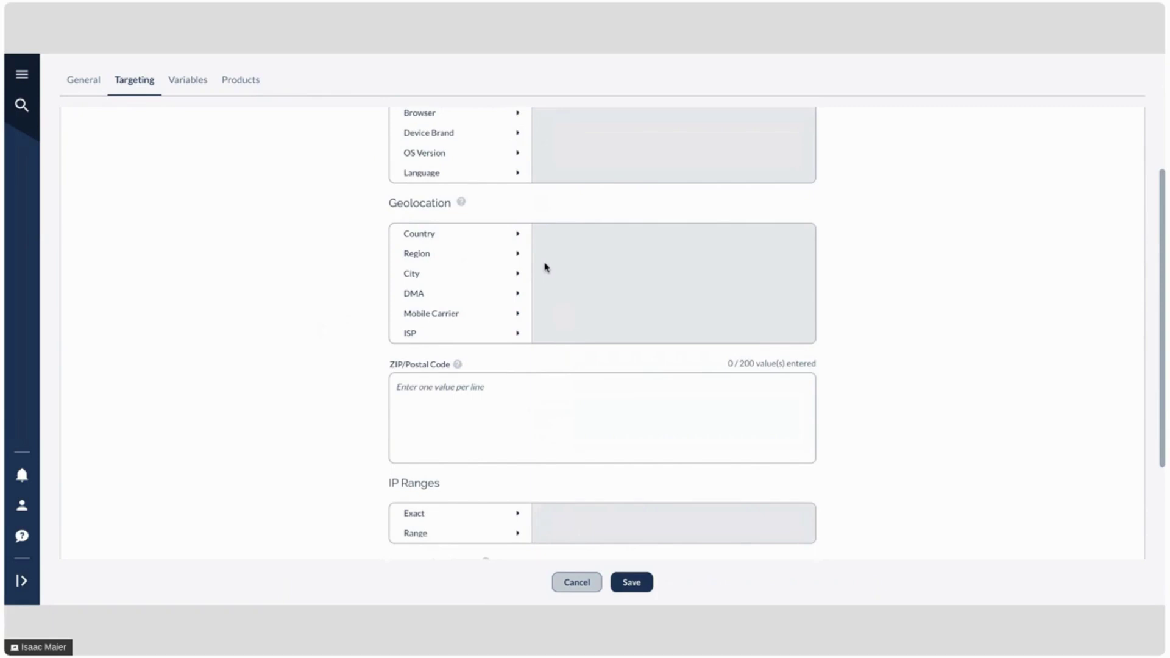
scroll(547, 267, down, 3)
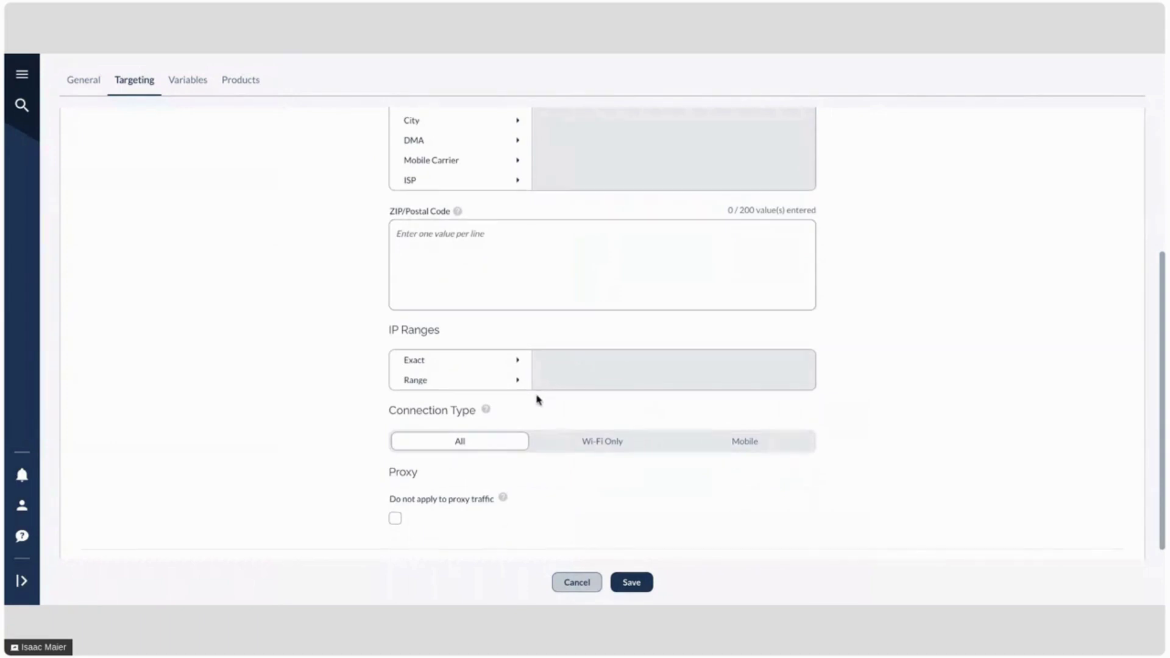
scroll(536, 398, down, 2)
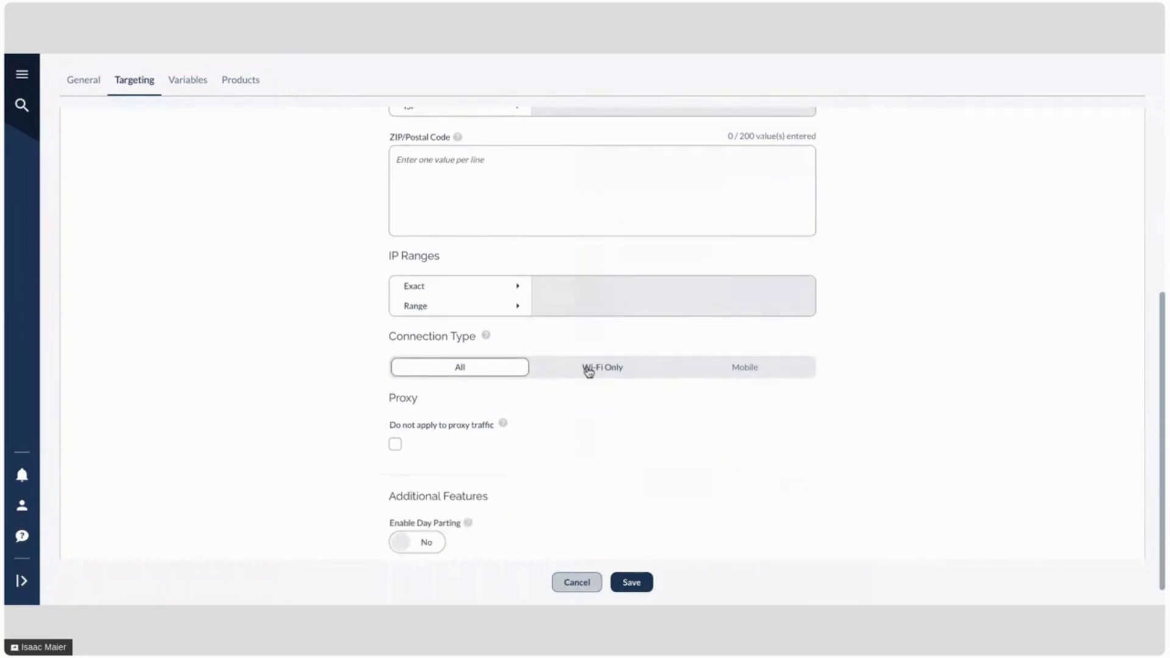
Step: Try enabling day parting with Thursday segments from 11:00 to 16:00 and dismiss the segment selection
scroll(487, 426, down, 1)
click(424, 515)
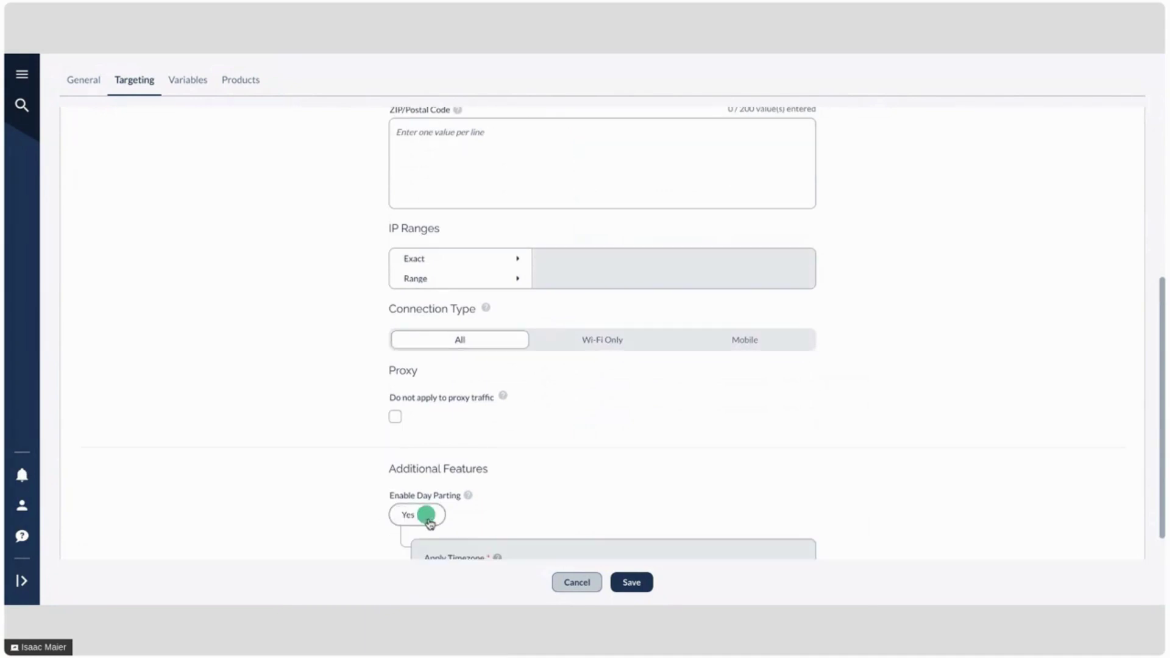
scroll(473, 523, down, 1)
scroll(473, 522, down, 2)
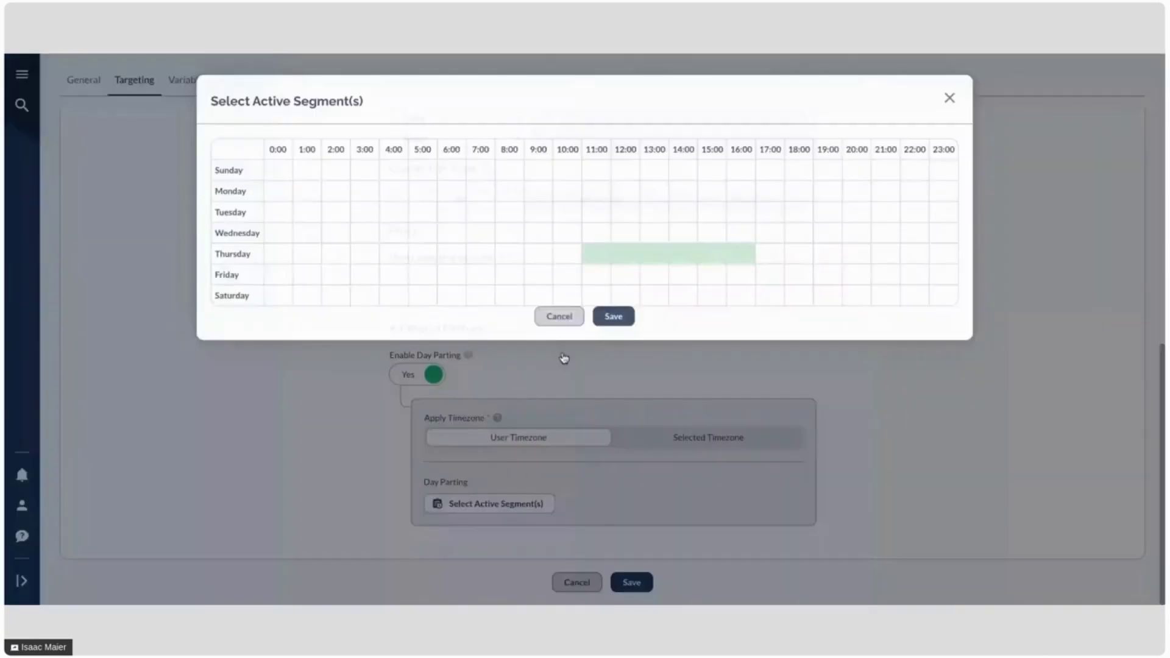
click(564, 356)
scroll(509, 410, up, 2)
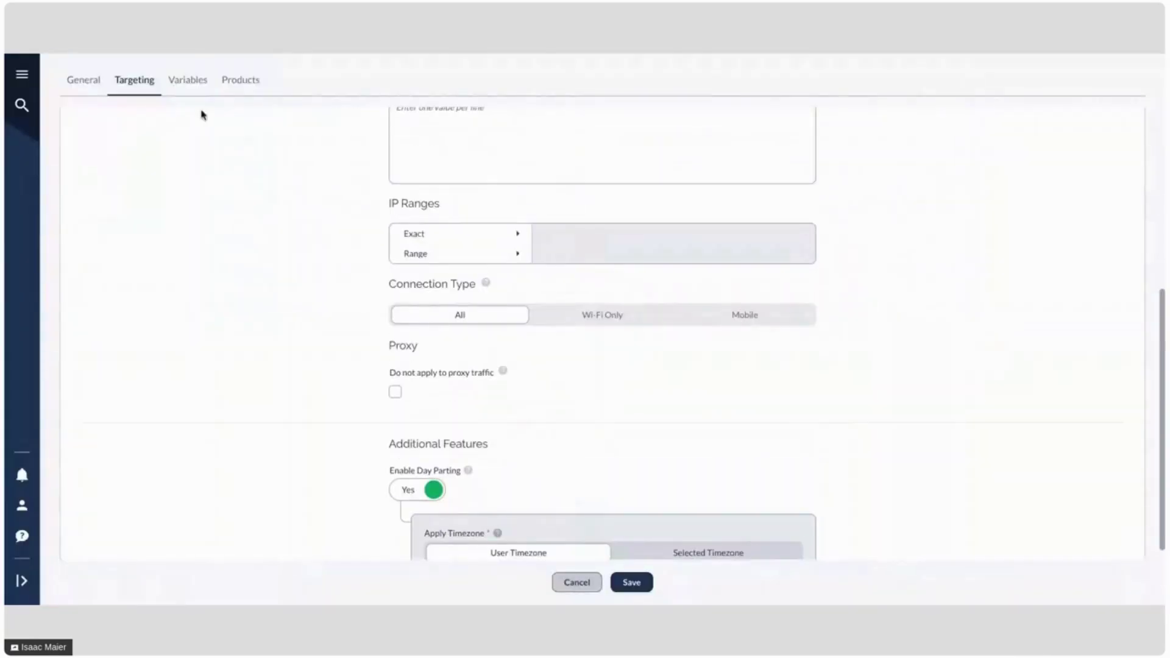
Step: Try a variable condition on Sub1 with the Contains comparison method, and switch Enable Variables back off
click(195, 80)
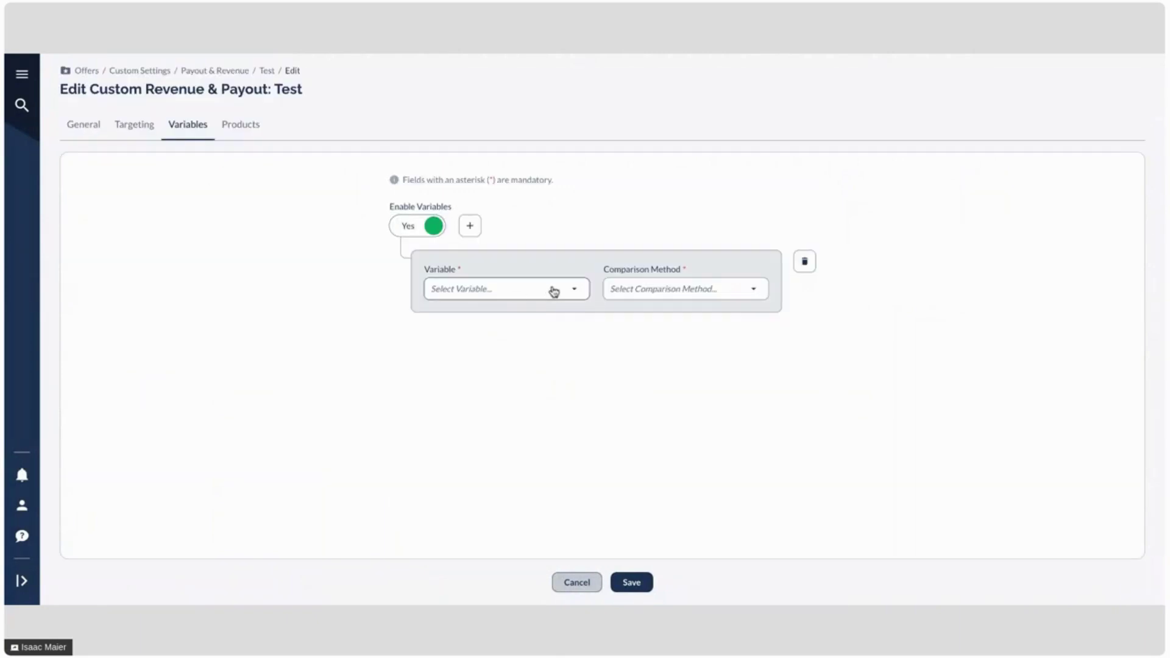
click(552, 291)
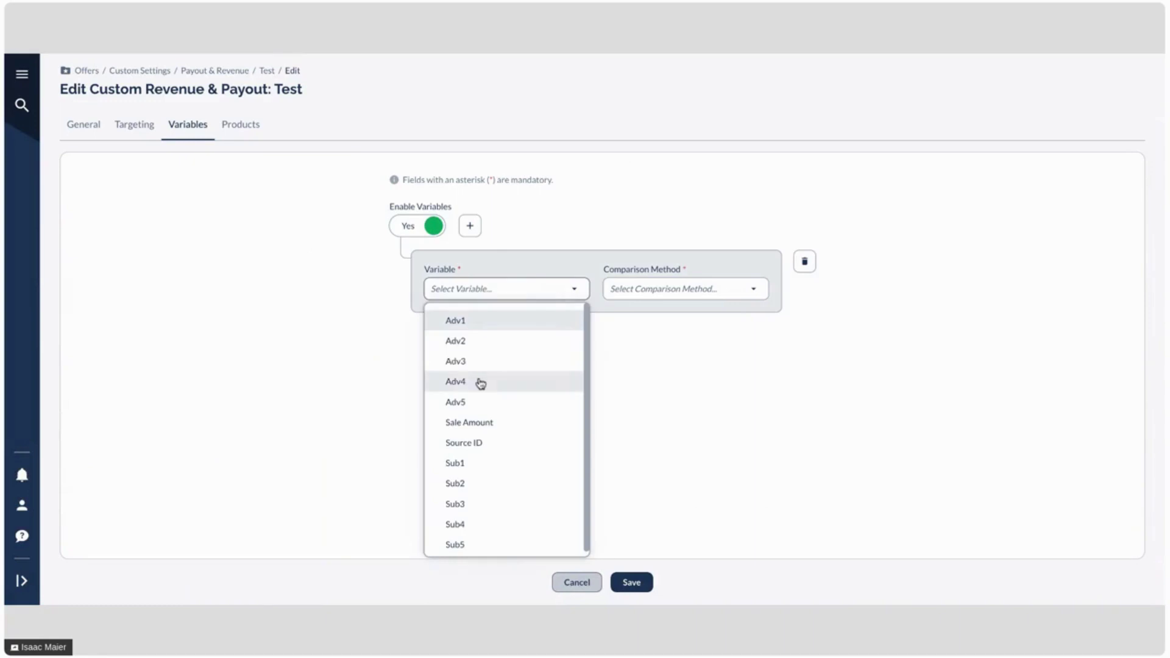
click(512, 459)
click(691, 298)
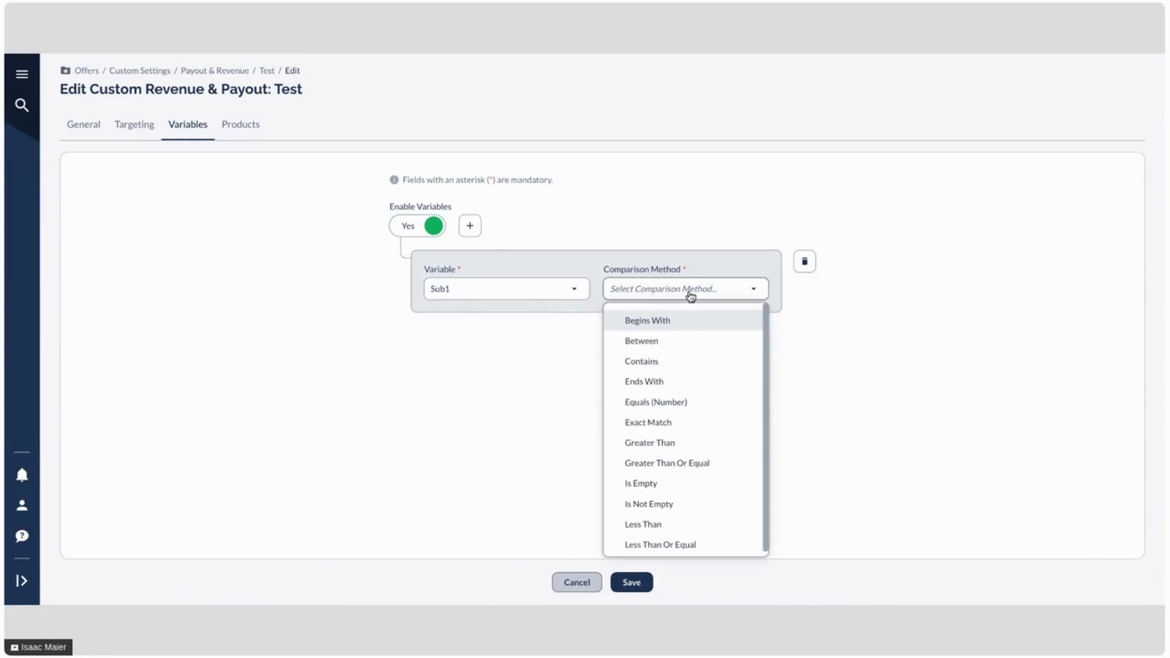
click(668, 361)
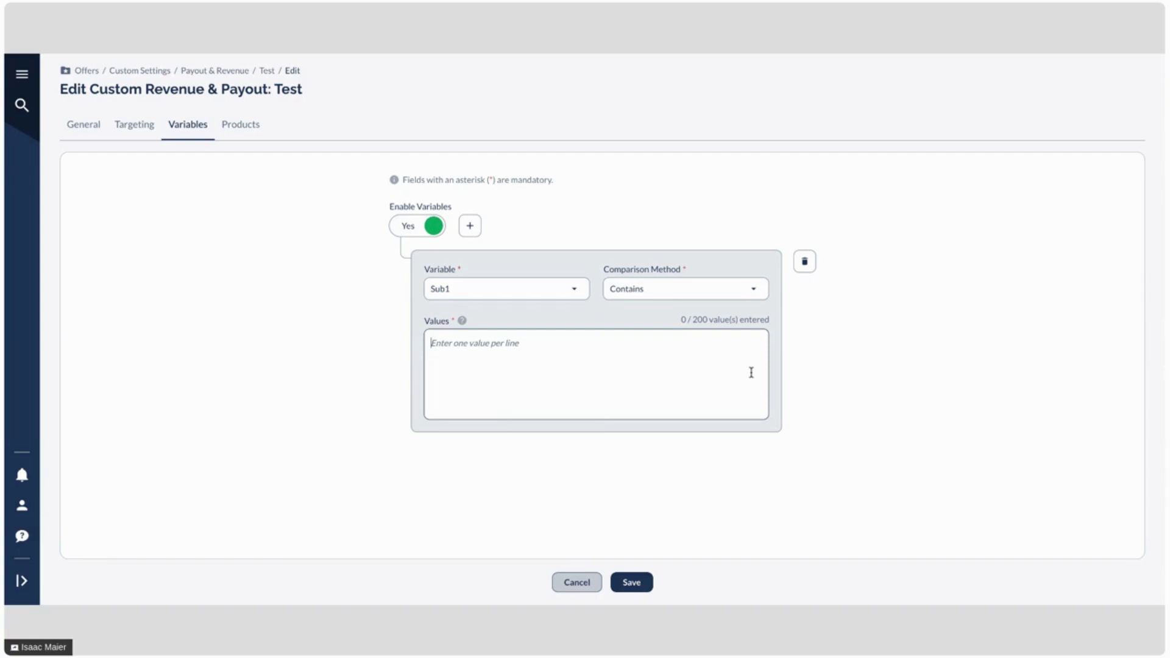
click(408, 228)
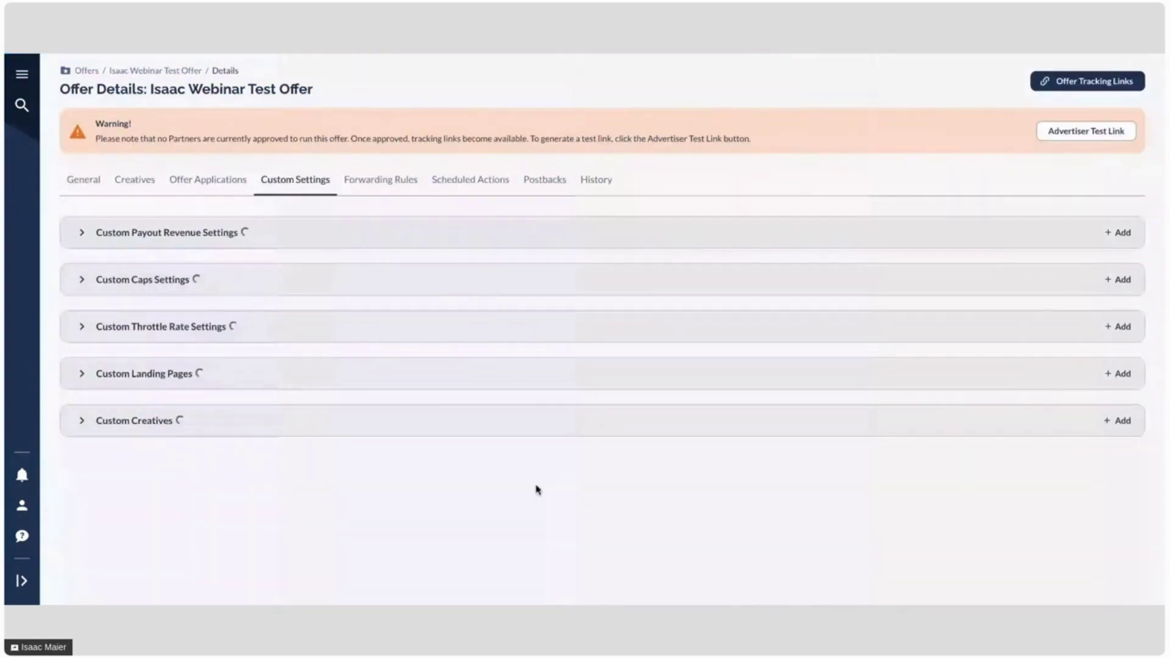
Step: Open the offer's custom caps setting for editing, try the Soft Cap type, view the partner choices, and revert to Hard Cap
click(490, 295)
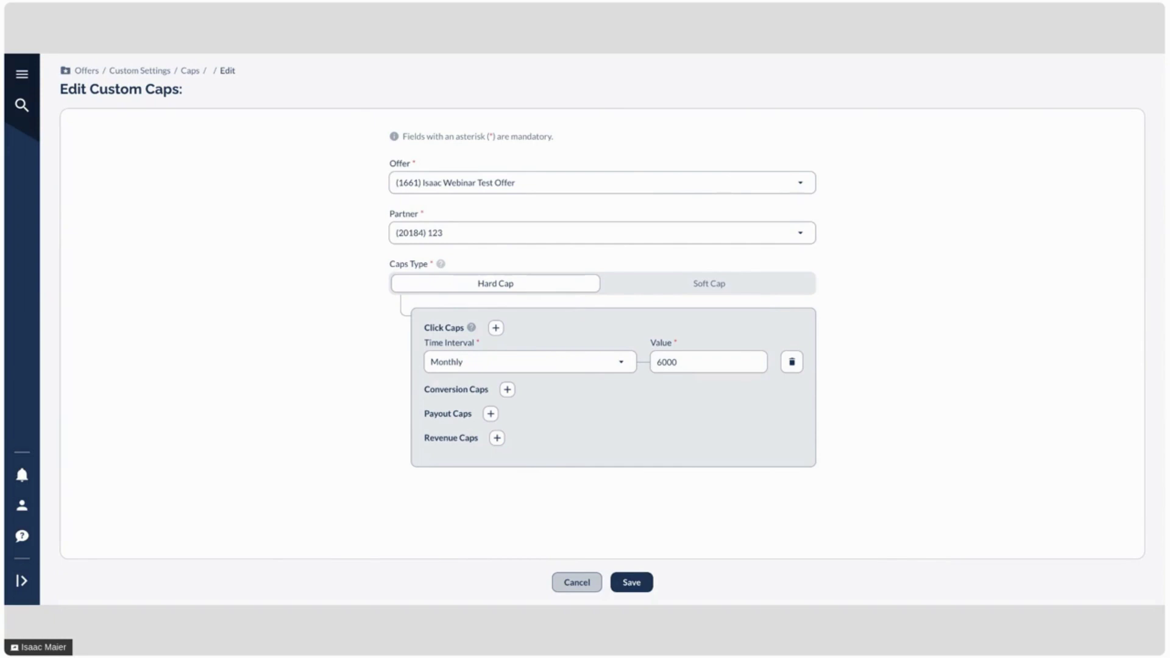
click(658, 290)
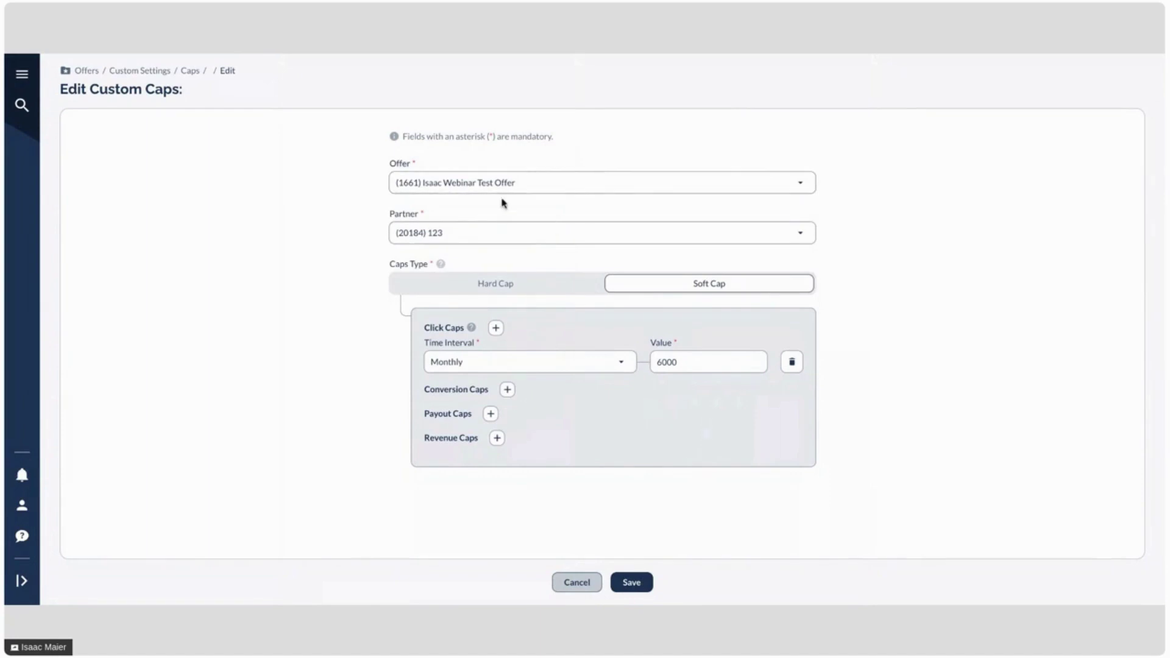
click(510, 236)
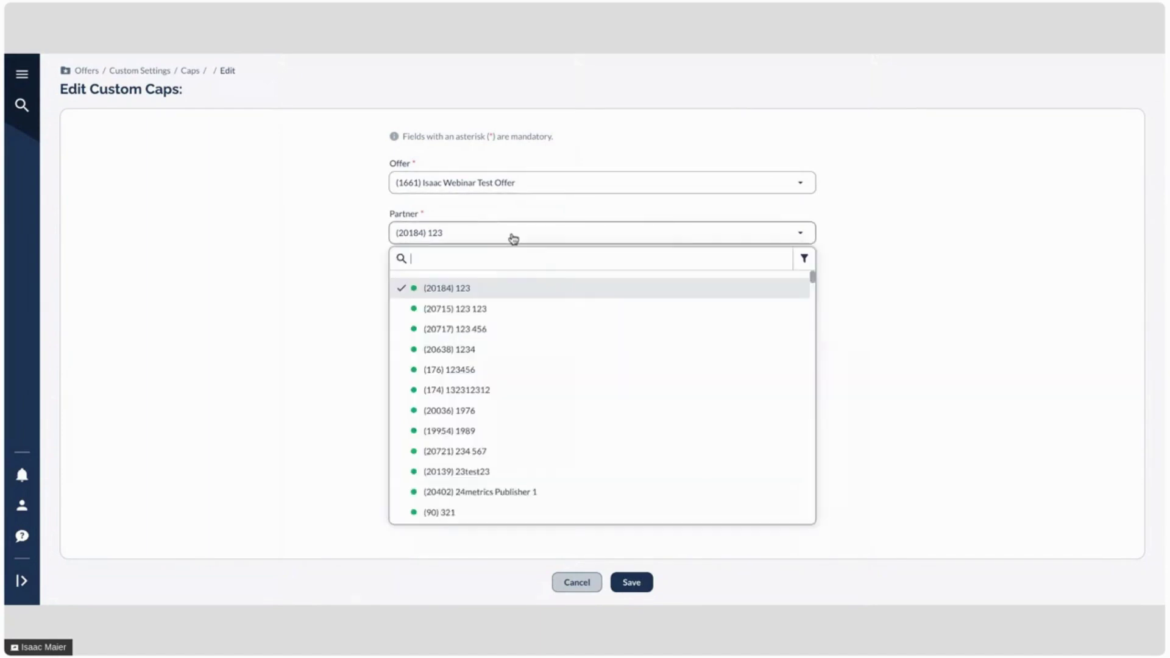
click(326, 264)
click(506, 286)
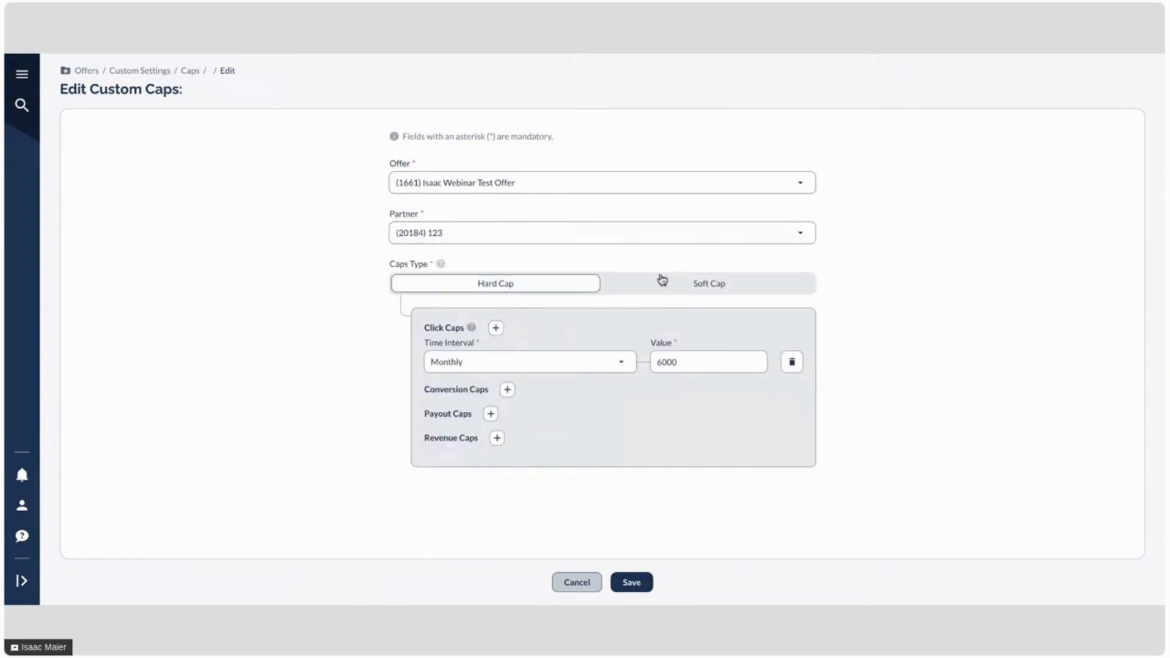
Step: Try adding two extra click cap rows, remove them, and view the time interval choices of the monthly cap
click(495, 327)
click(495, 328)
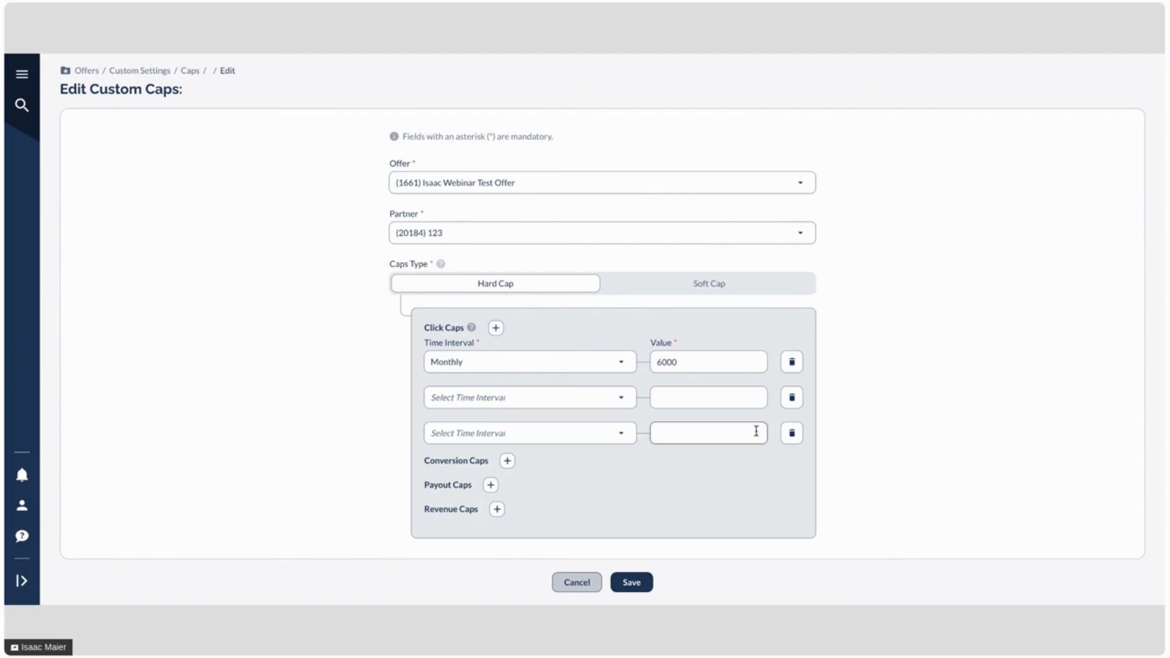
click(791, 433)
click(791, 398)
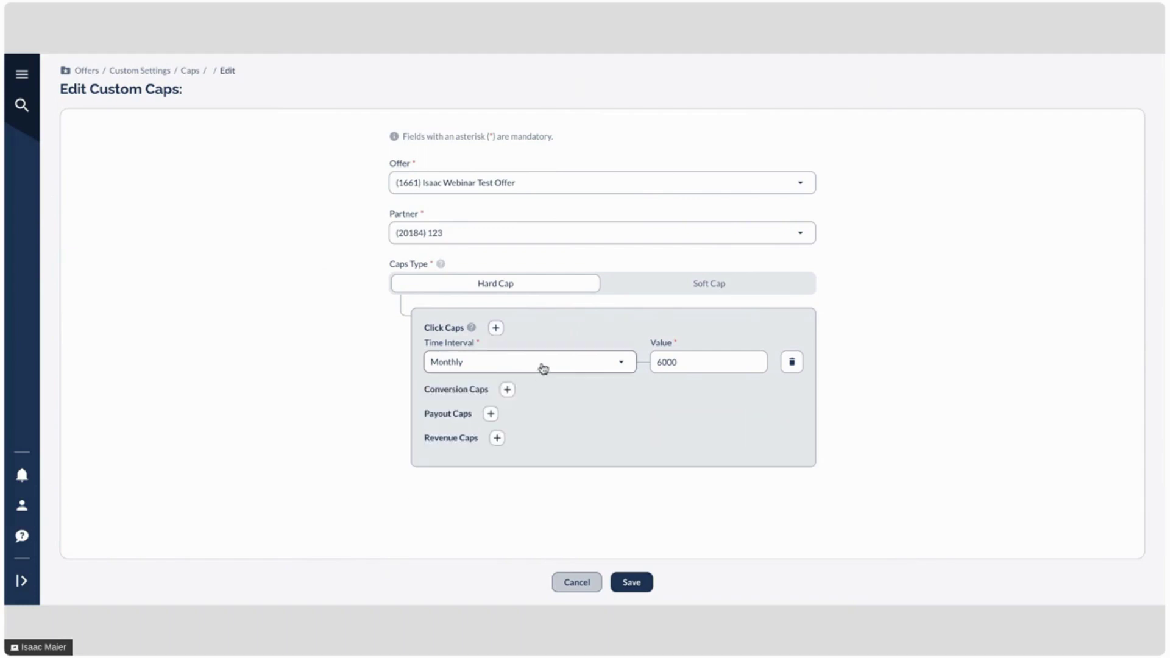
click(482, 362)
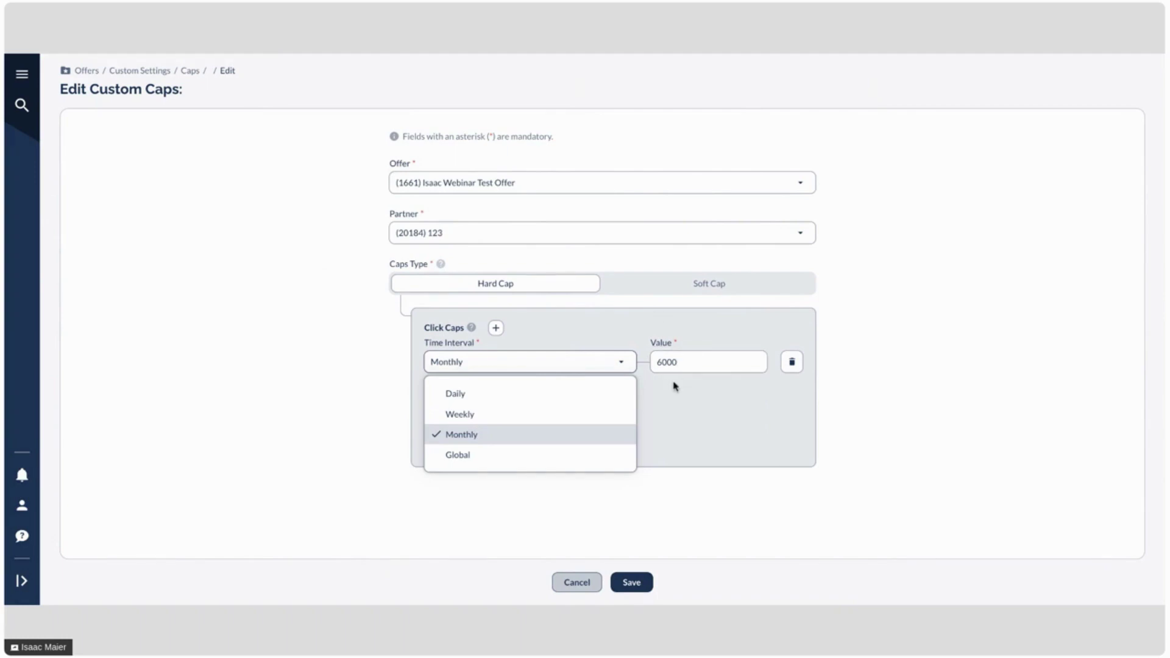
click(598, 347)
Step: Add a conversion cap with a Daily time interval and a value of 77
click(507, 390)
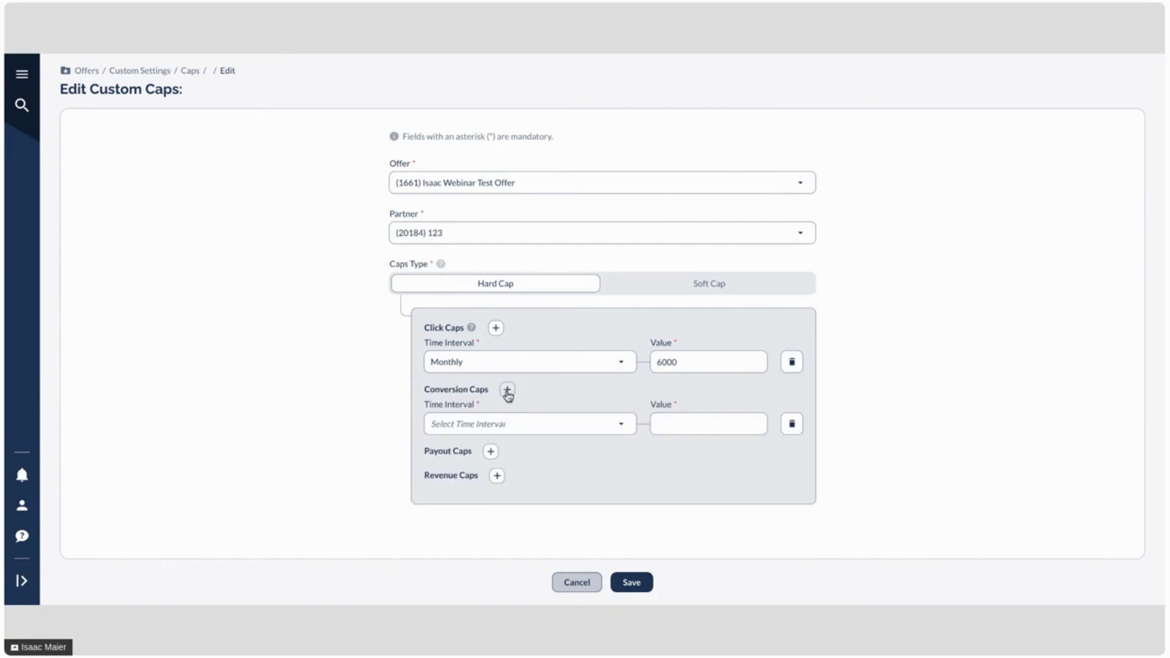
click(594, 428)
click(551, 463)
click(697, 423)
text(77)
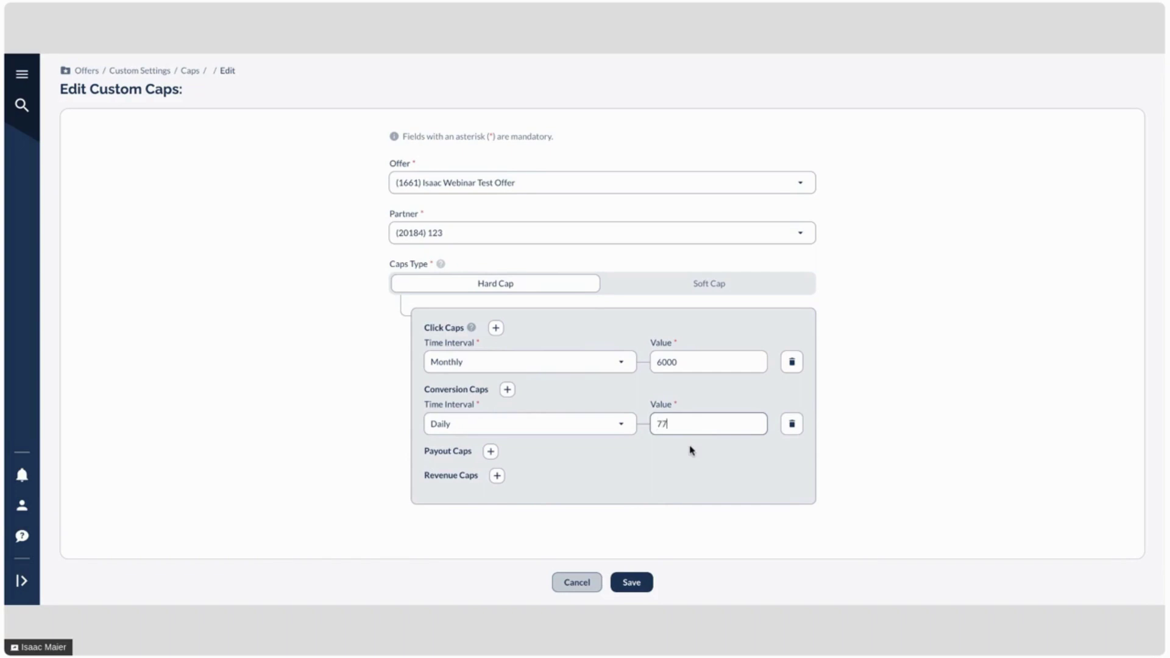
Step: Try adding empty payout and revenue cap rows, and cancel editing the custom caps
click(491, 451)
click(497, 537)
click(655, 517)
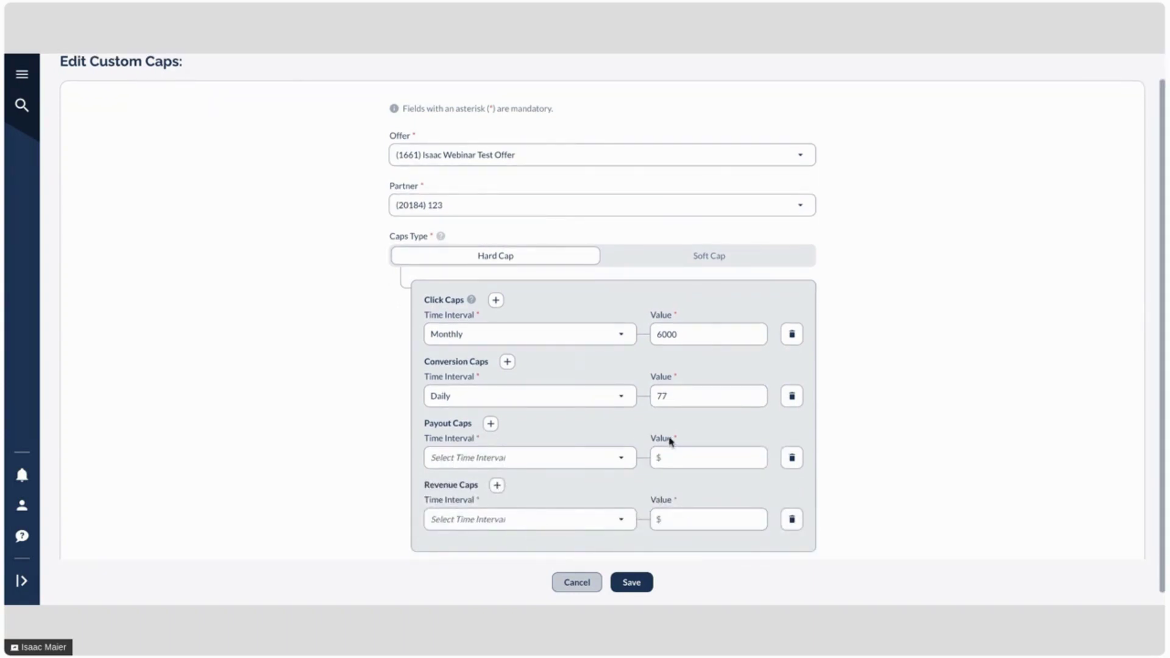
click(673, 457)
click(580, 585)
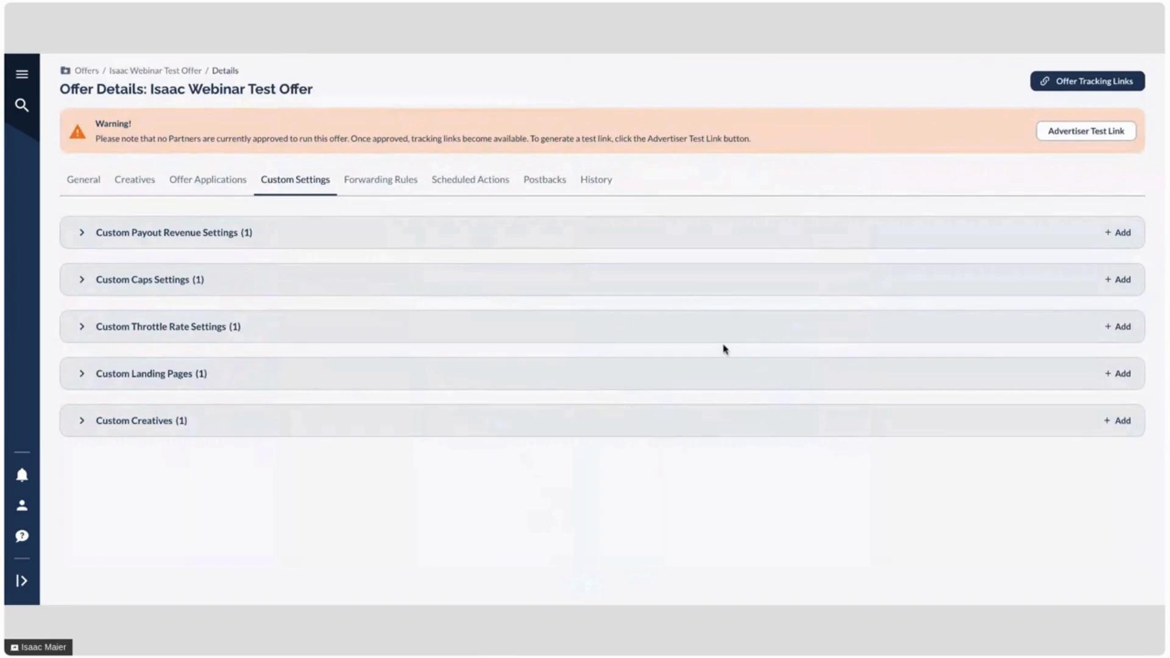
click(1011, 334)
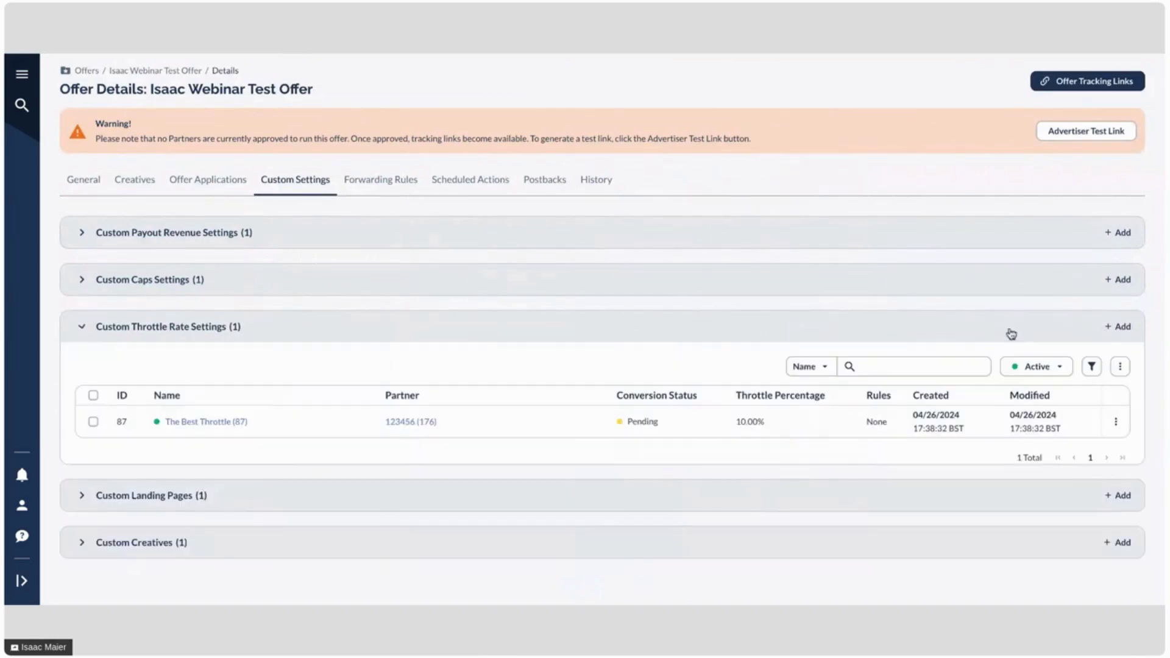
click(1119, 366)
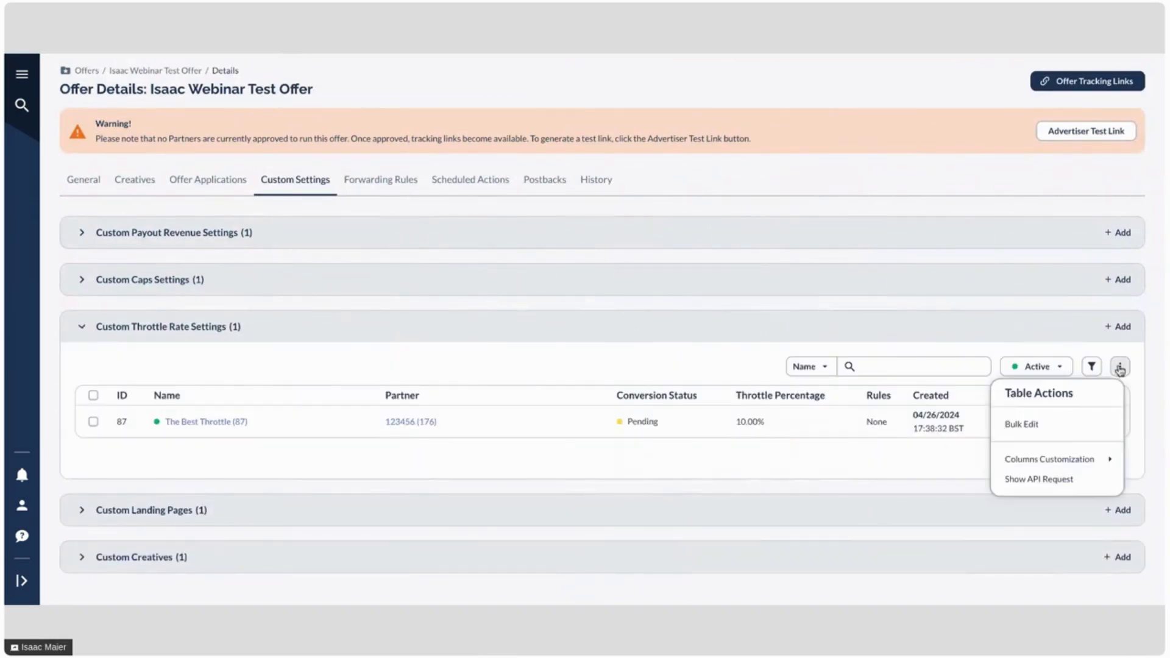
click(946, 329)
click(946, 329)
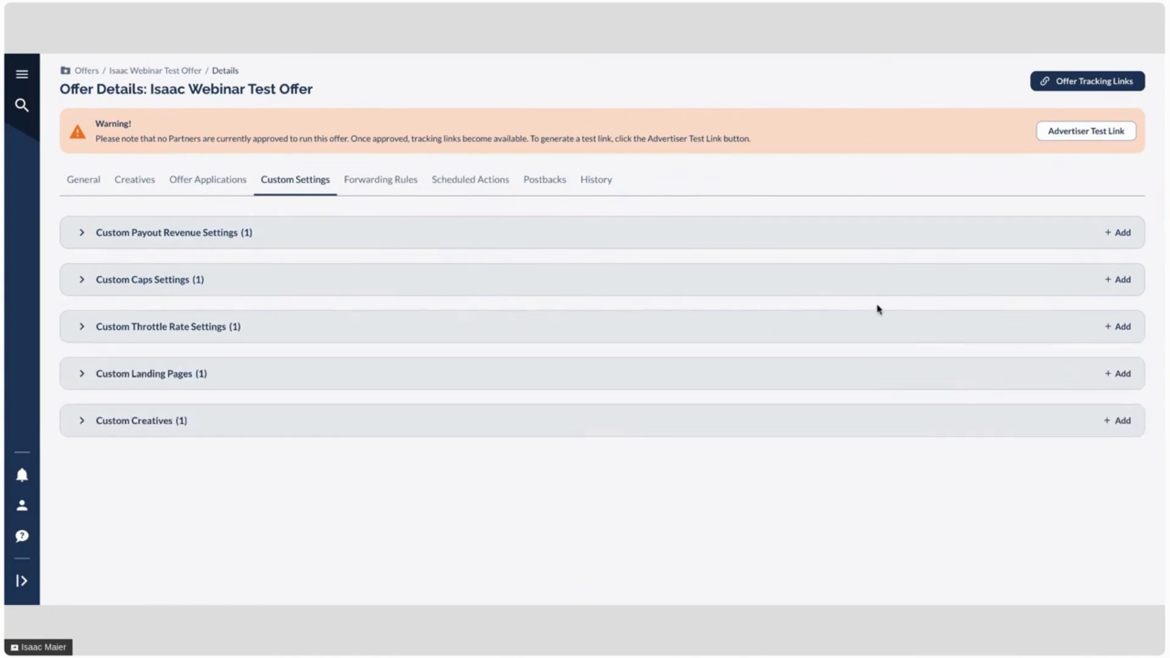
Step: Open the custom throttle rate "The Best Throttle" for editing and view its general options, including the throttle rate
click(939, 338)
click(1115, 421)
click(1084, 456)
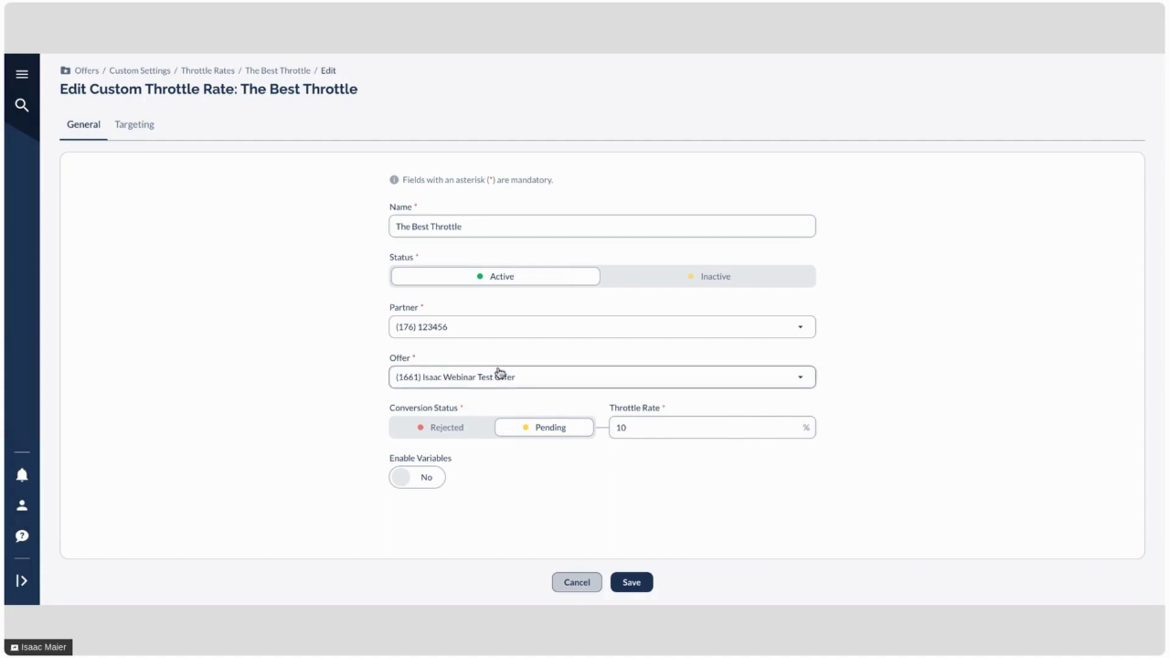
click(674, 427)
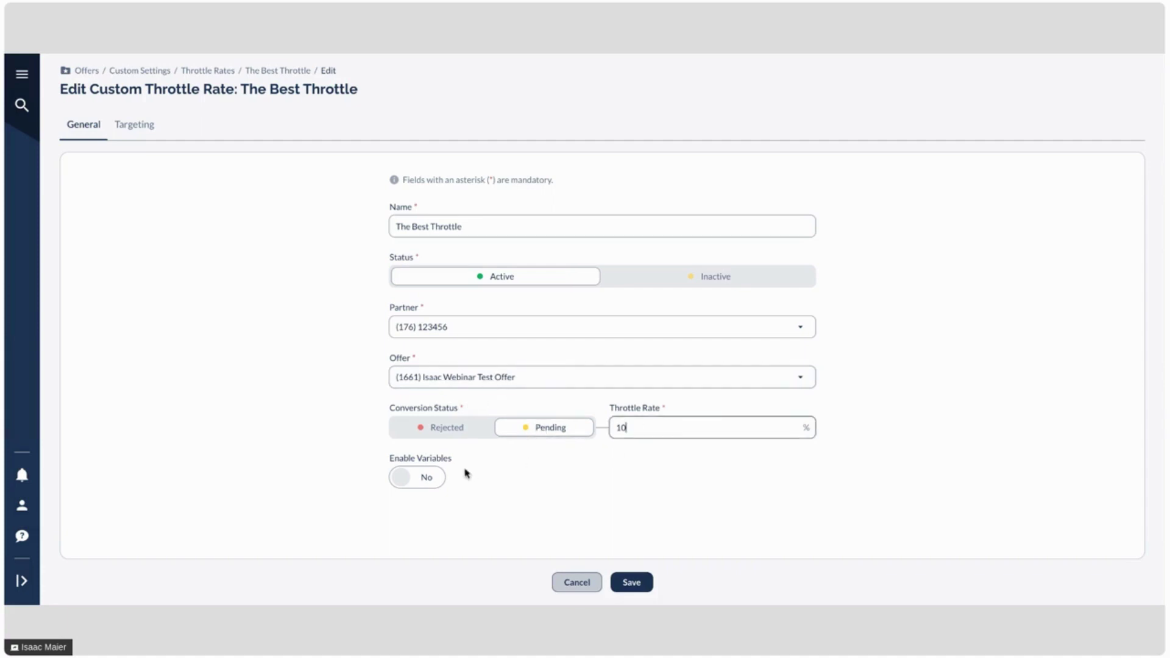
Step: Try switching Enable Variables on for the throttle rate, and cancel the edit
click(430, 478)
scroll(524, 514, down, 2)
scroll(524, 514, up, 1)
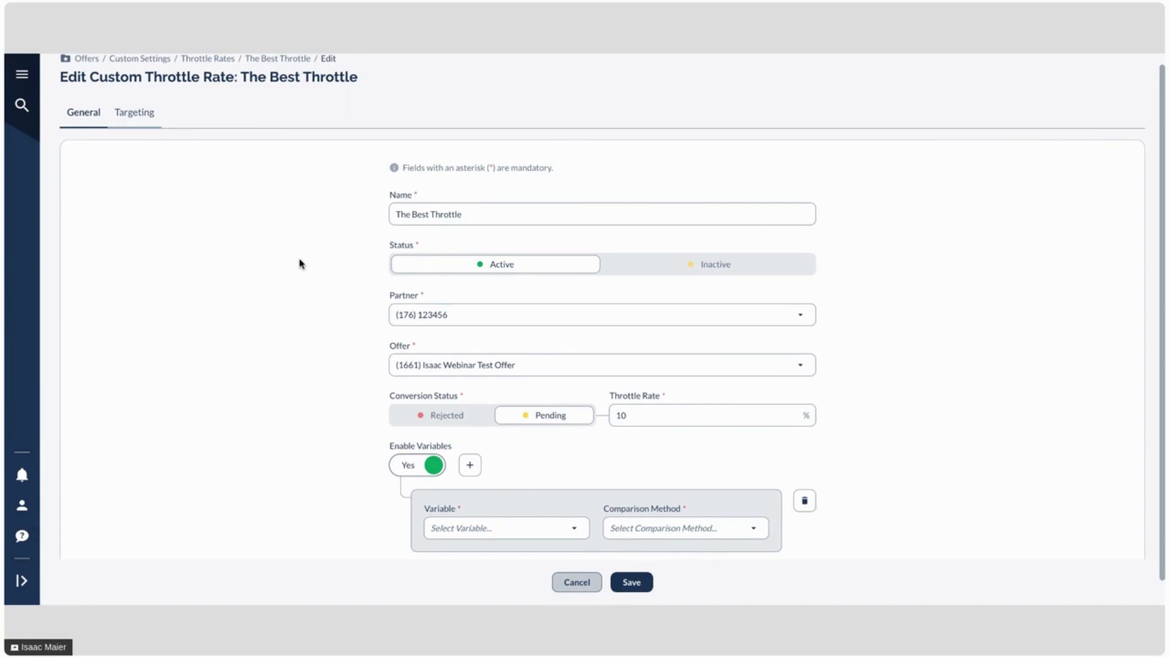
click(594, 581)
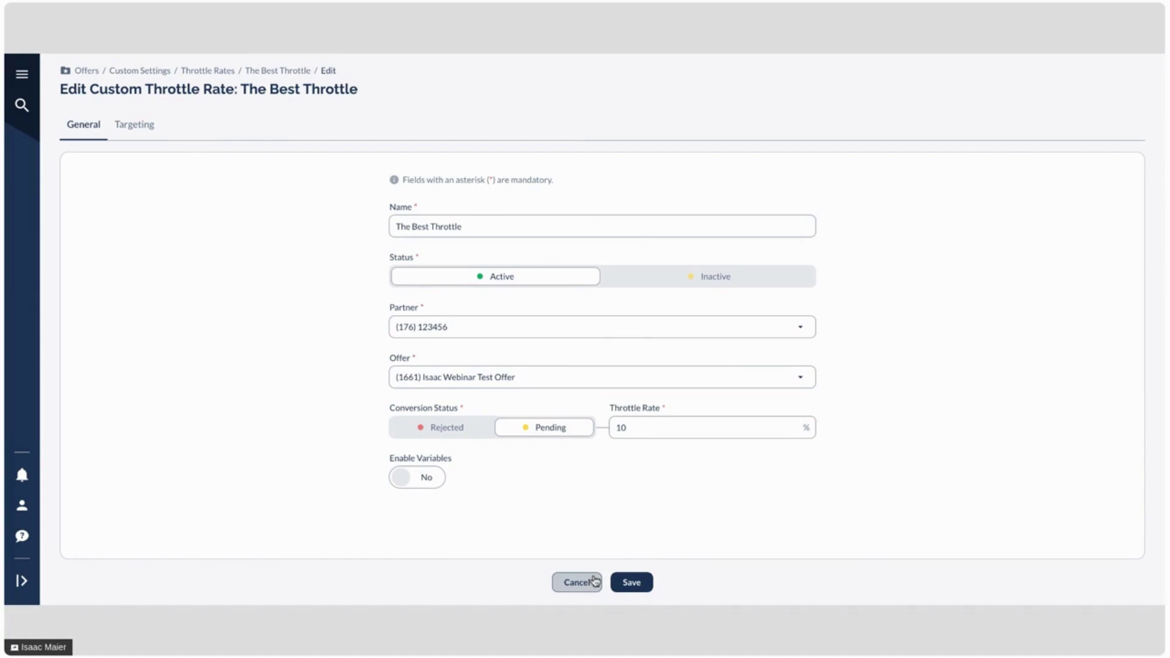
click(594, 581)
Step: Open the offer's custom landing page setting for editing and examine its partner, offer, effective date and variable options
click(1116, 468)
click(1091, 515)
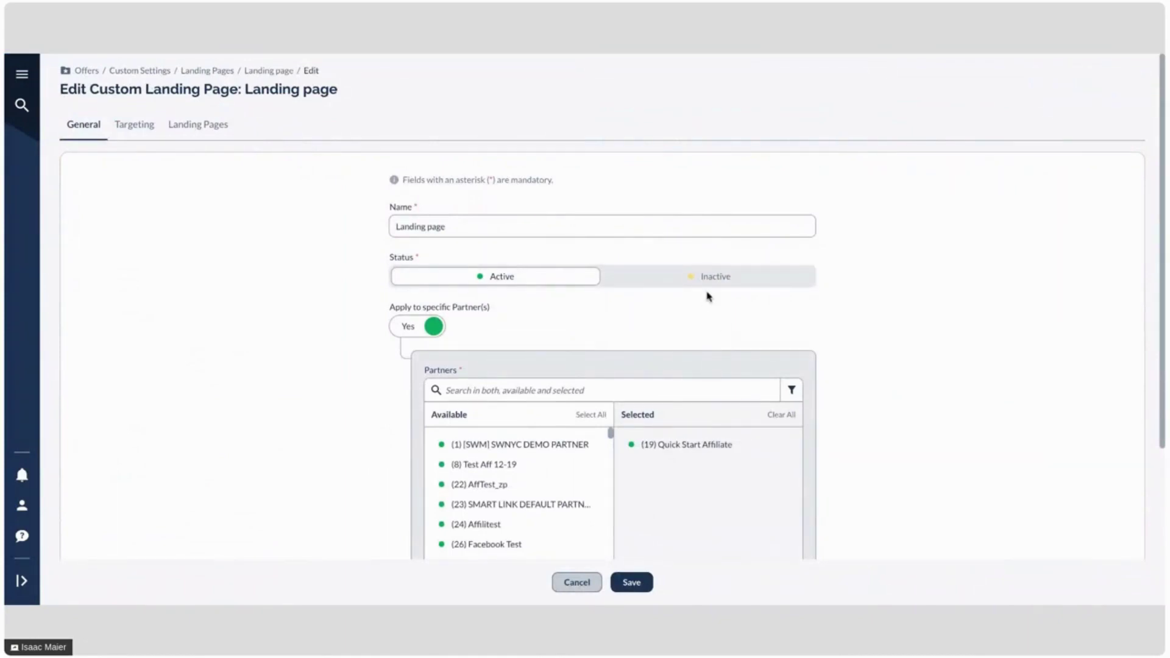
scroll(634, 366, down, 3)
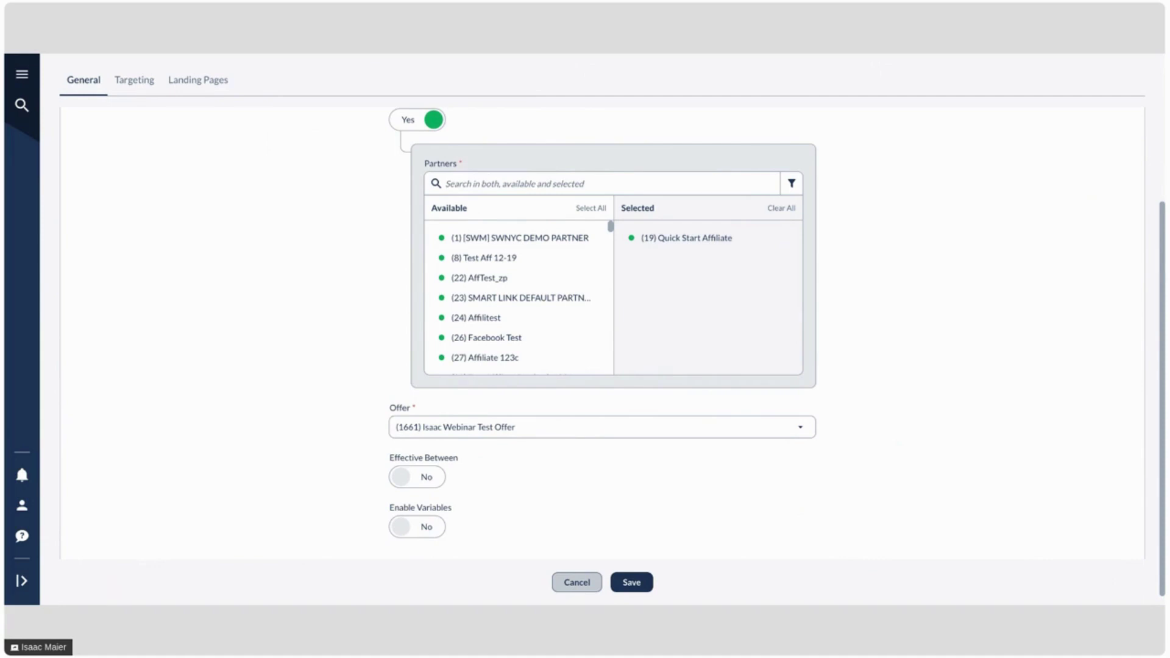
scroll(246, 258, down, 1)
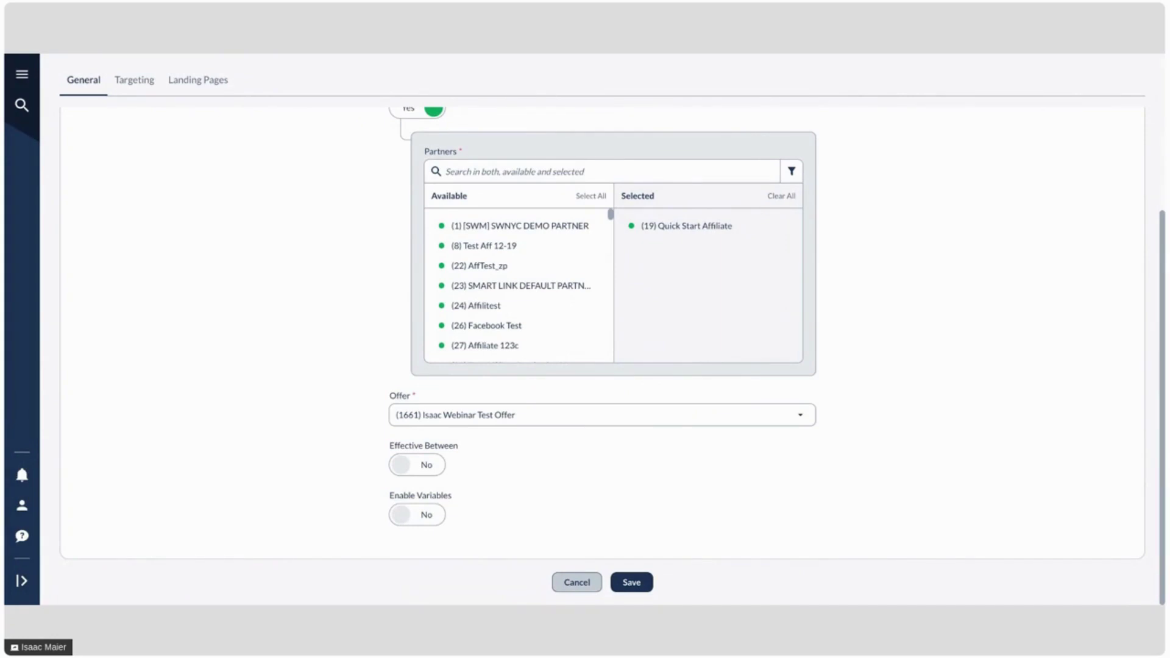
scroll(496, 365, up, 5)
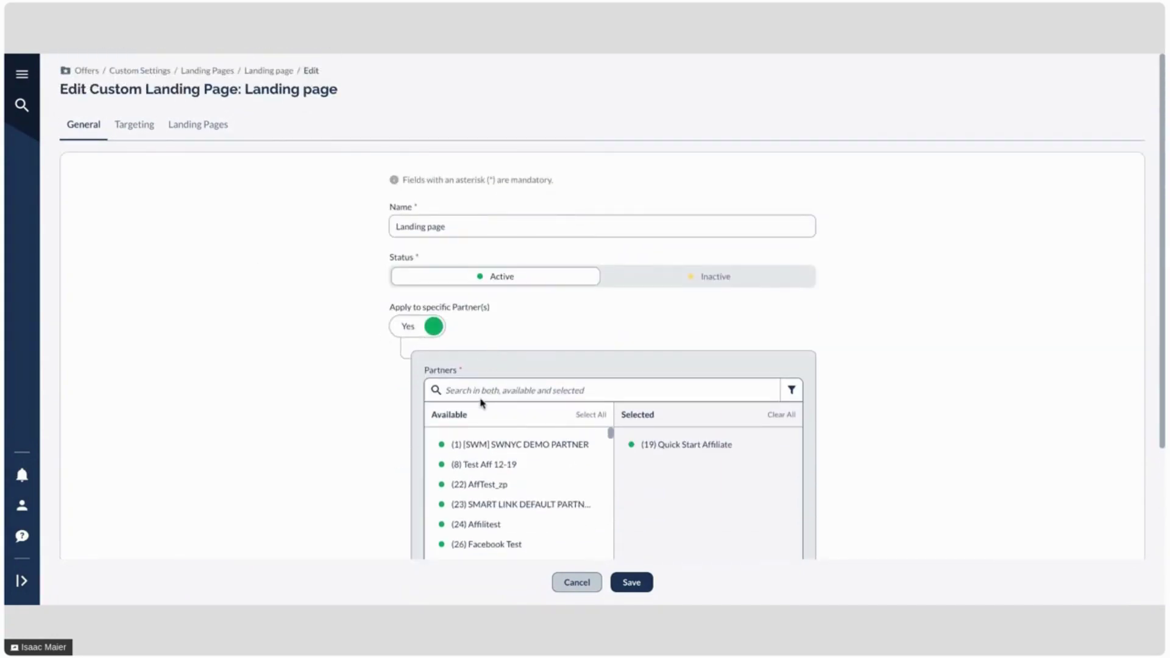
scroll(463, 371, down, 3)
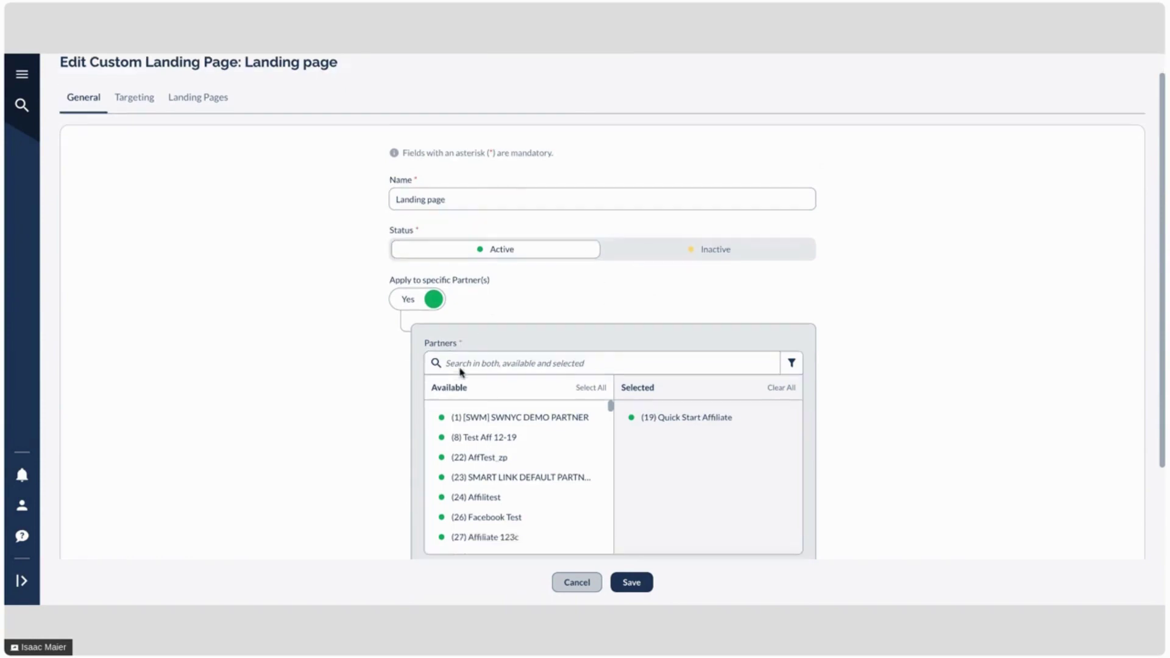
scroll(379, 378, down, 3)
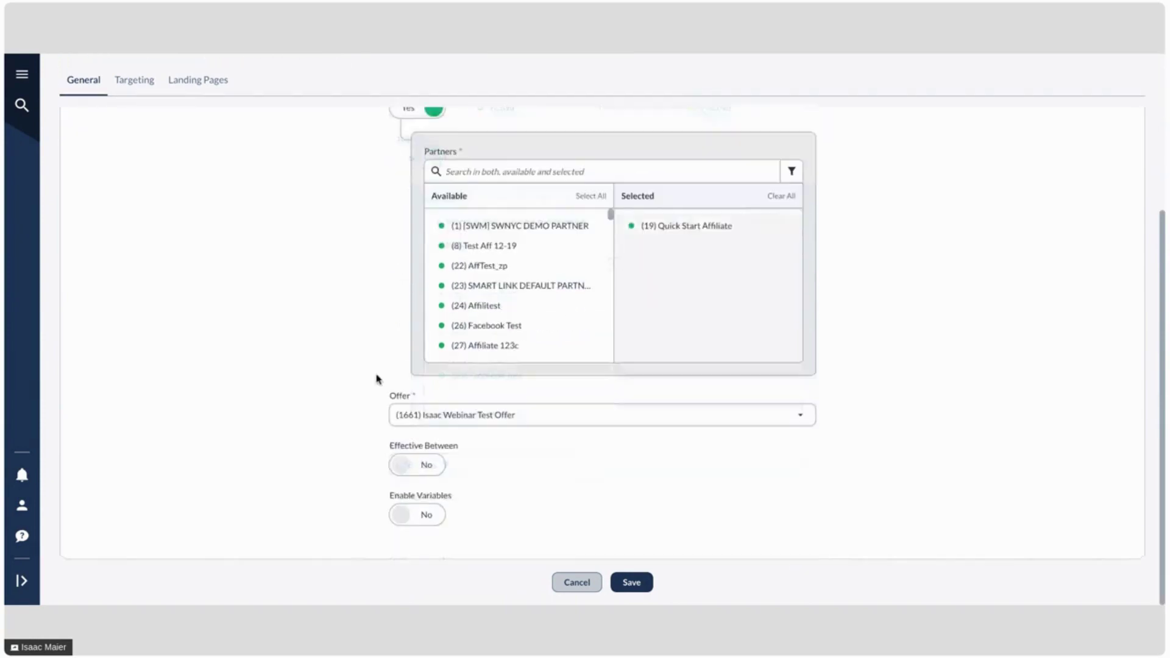
Step: Try switching Effective Between on and back off for the custom landing page, and review its targeting options
click(427, 465)
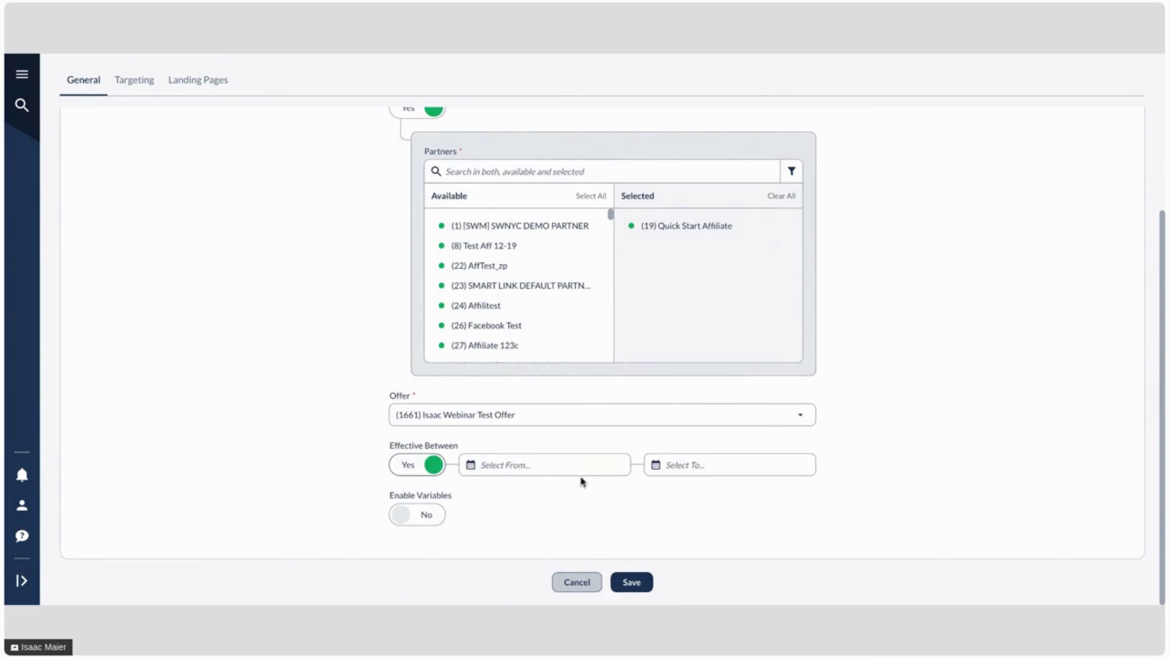
click(420, 467)
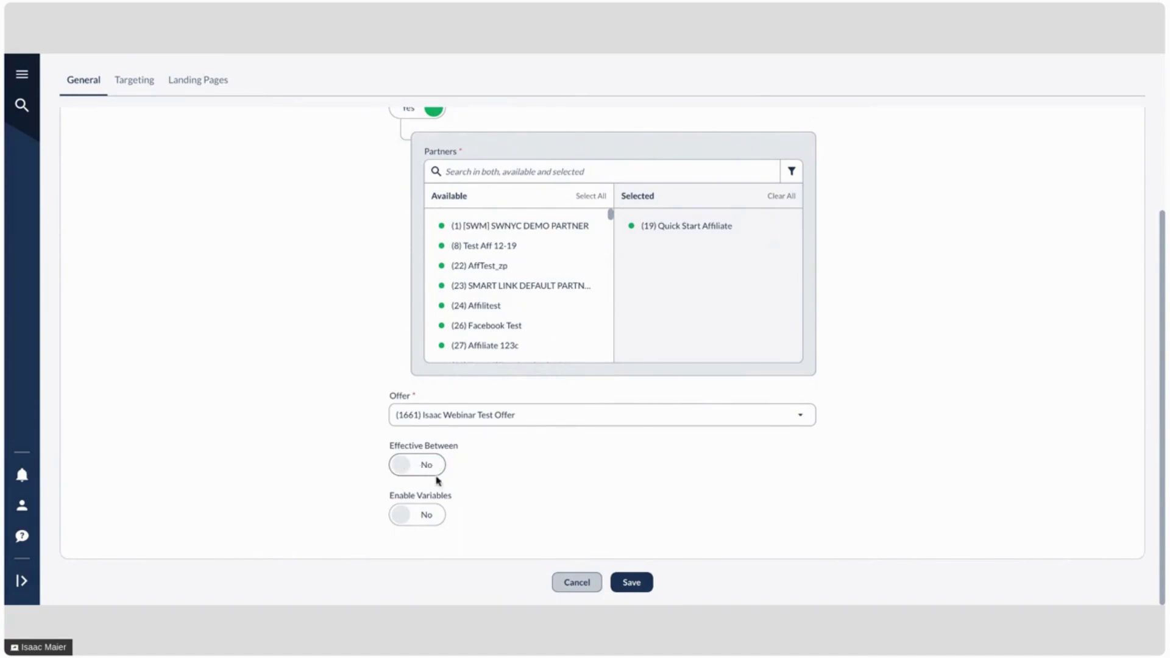
click(134, 79)
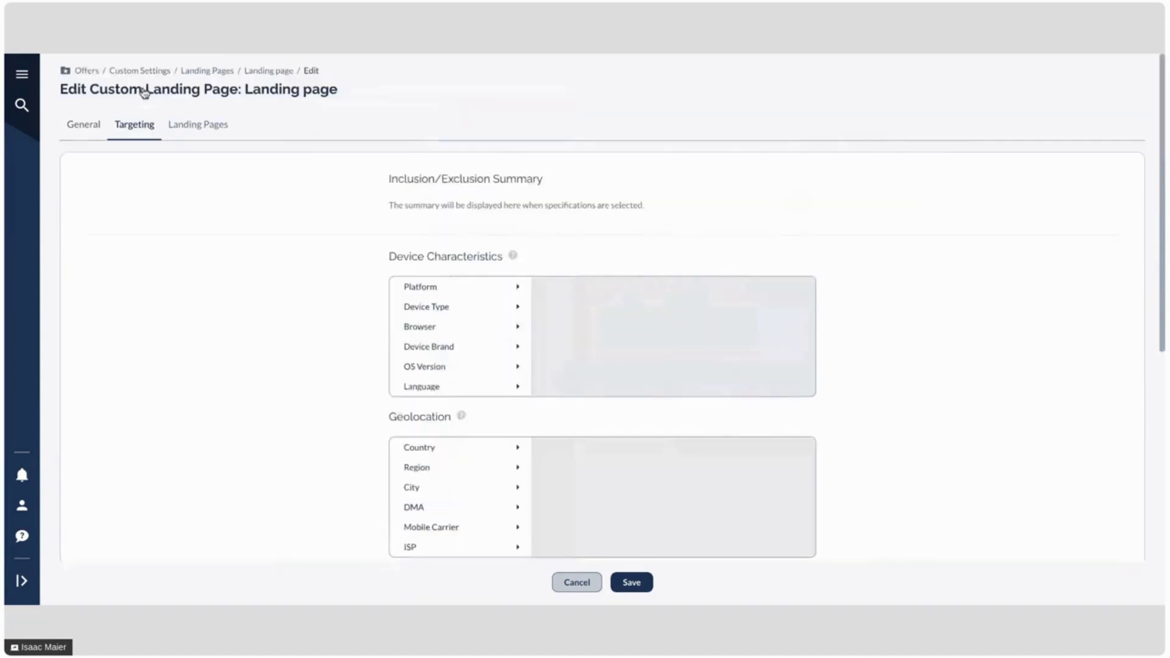
scroll(318, 397, down, 7)
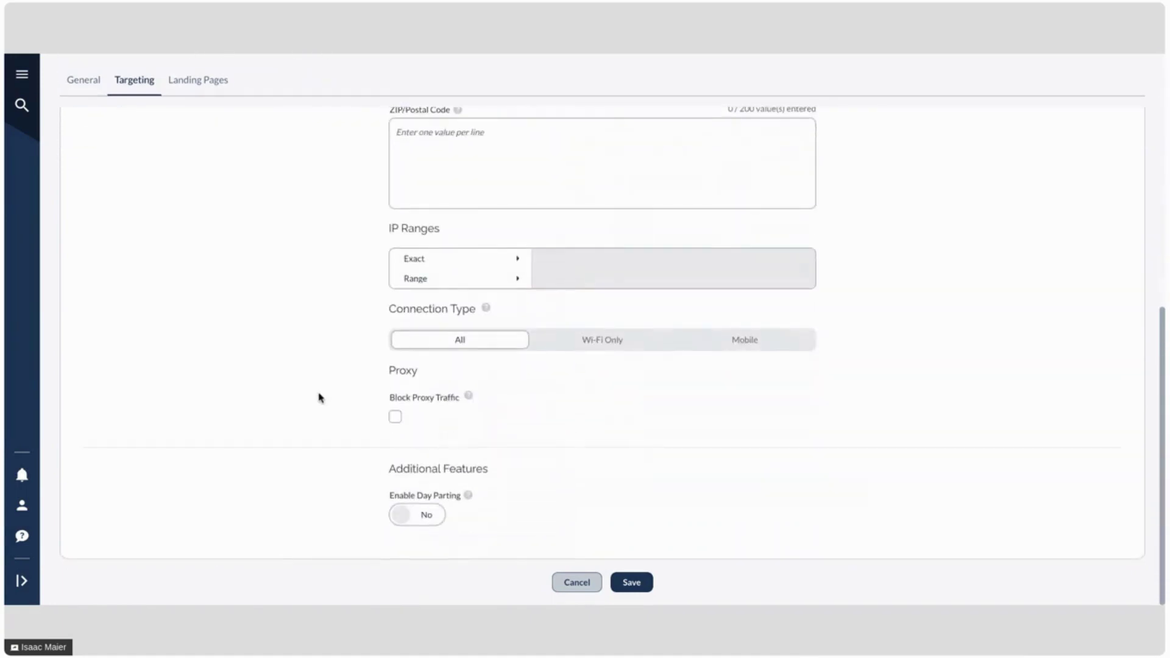
scroll(318, 398, up, 8)
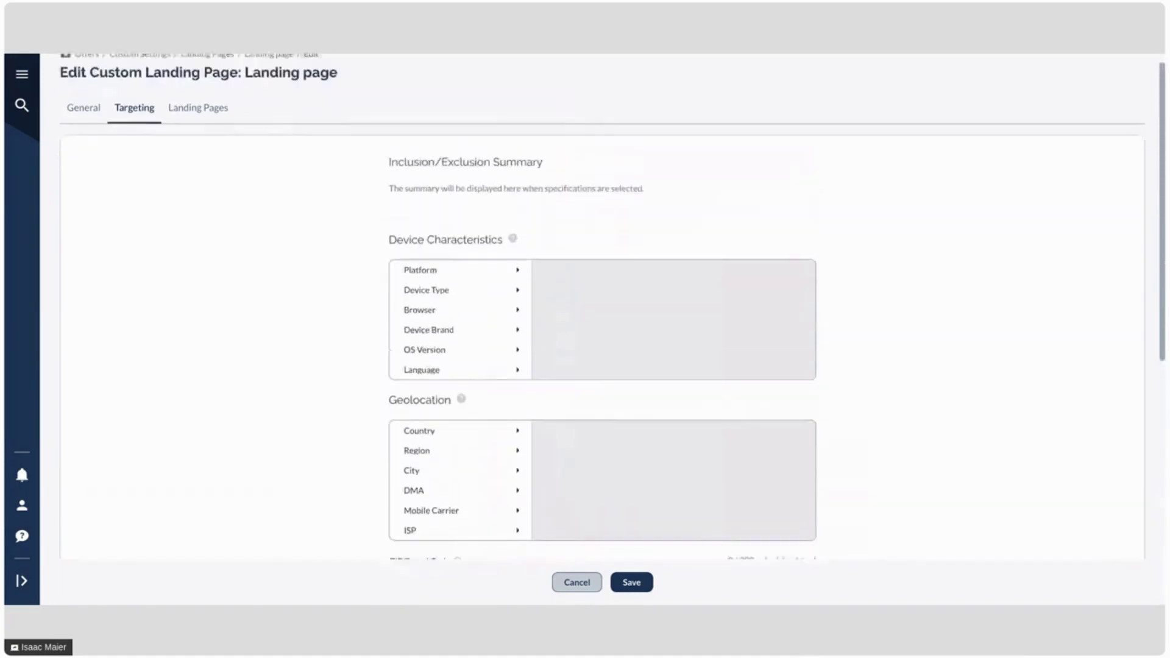
Step: View the custom landing page's destination URL, and cancel the edit
click(198, 122)
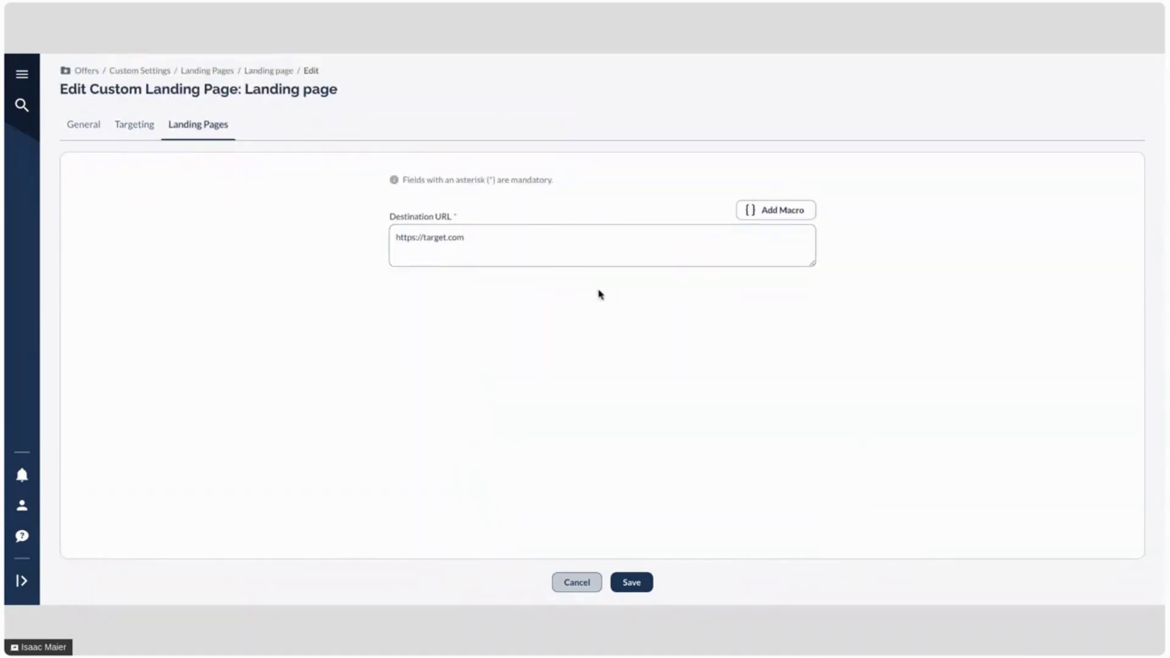
click(506, 244)
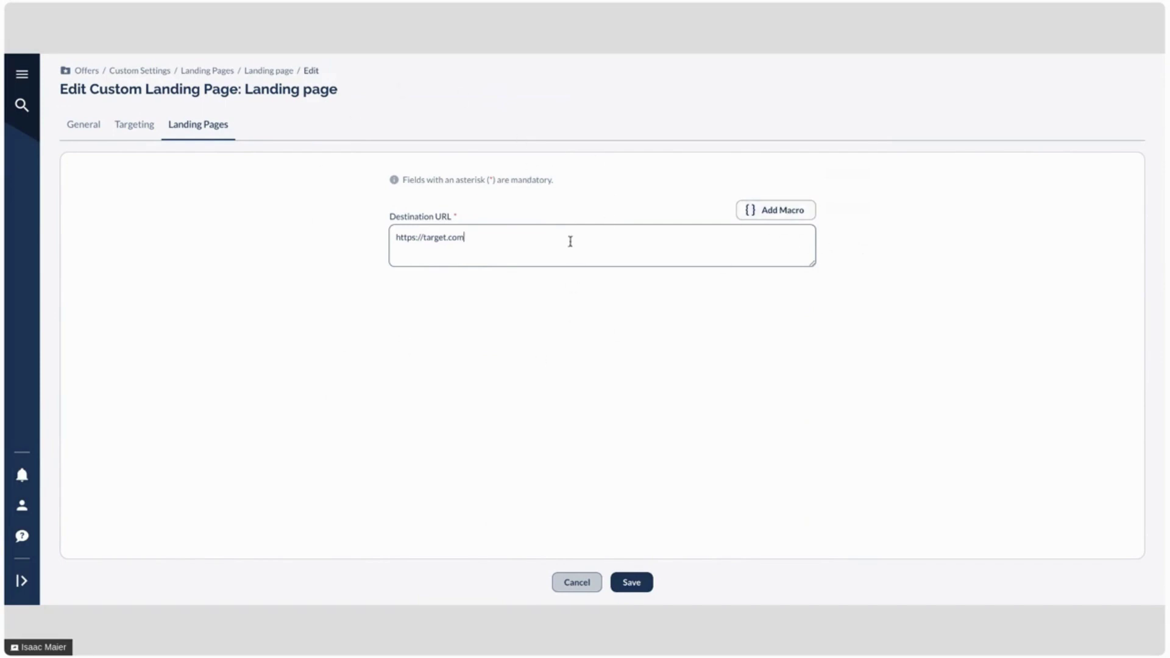
click(579, 581)
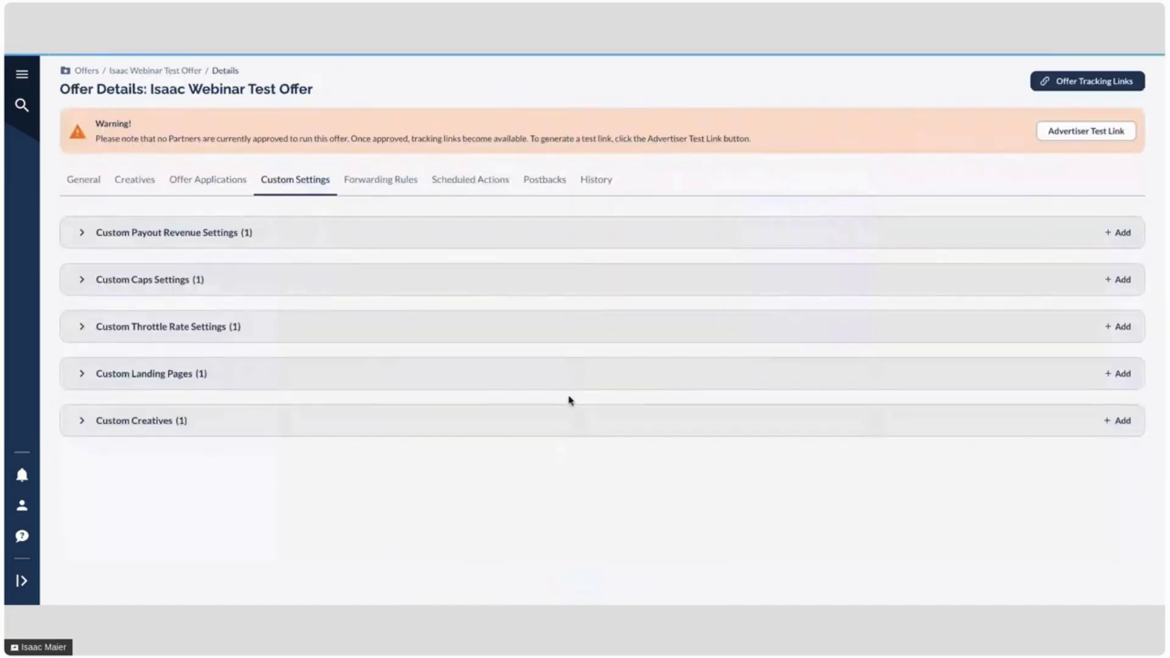
Step: Open the offer's custom creative for editing and view its name, status and assigned partner settings
click(1038, 425)
click(1115, 520)
click(1090, 534)
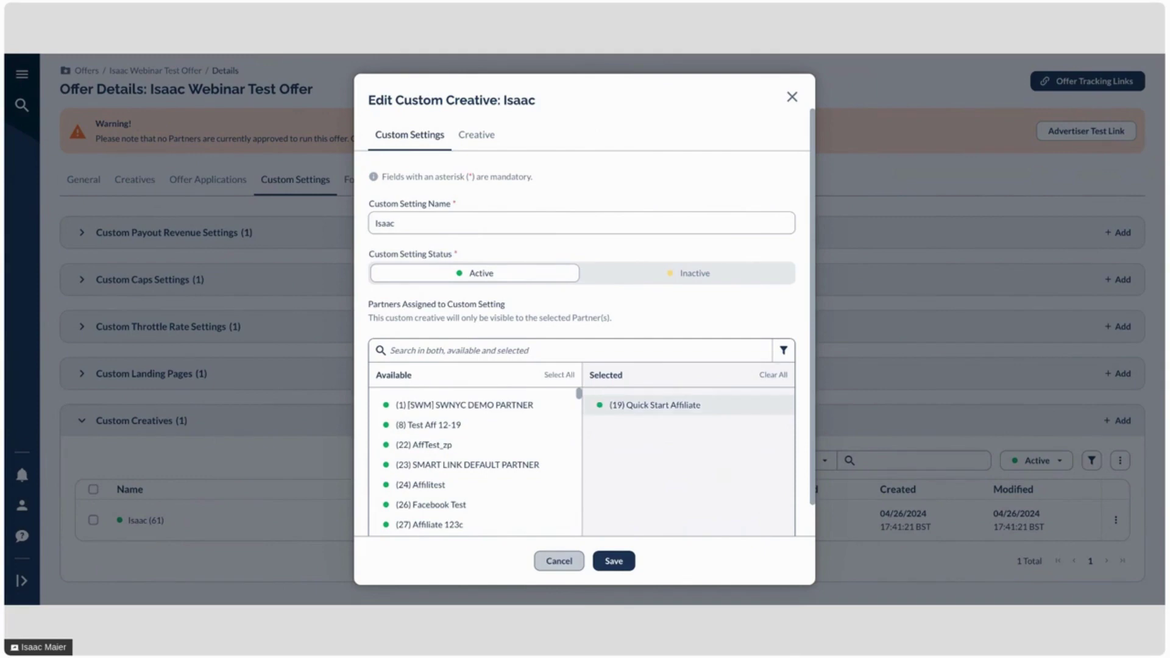
scroll(628, 384, down, 1)
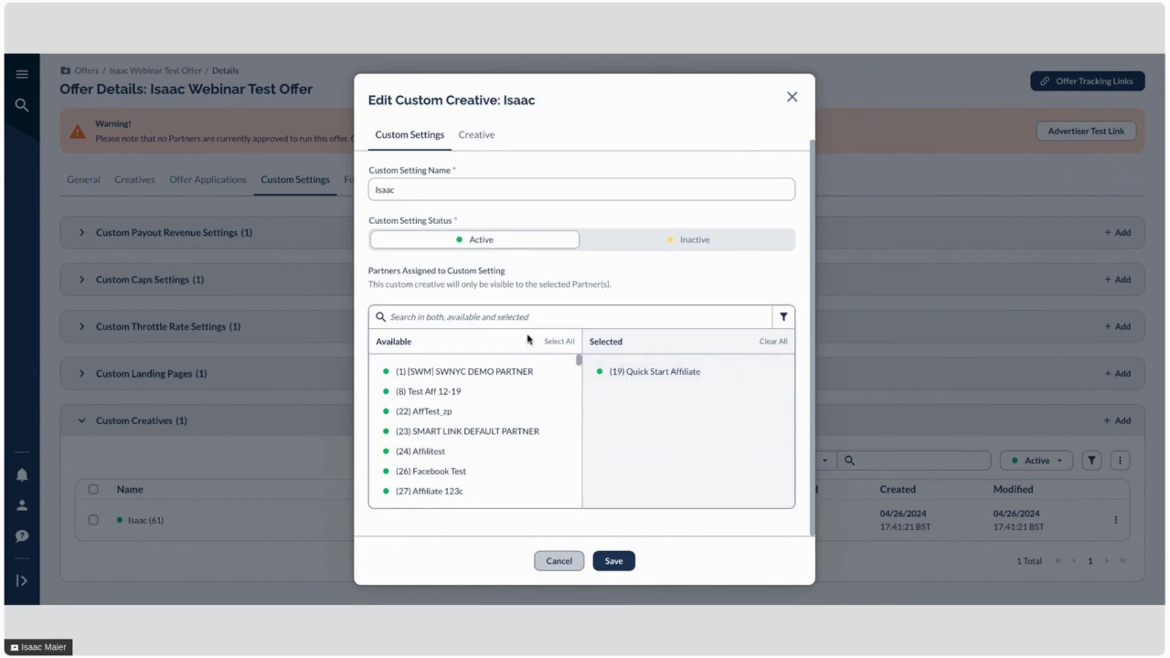
scroll(529, 341, up, 1)
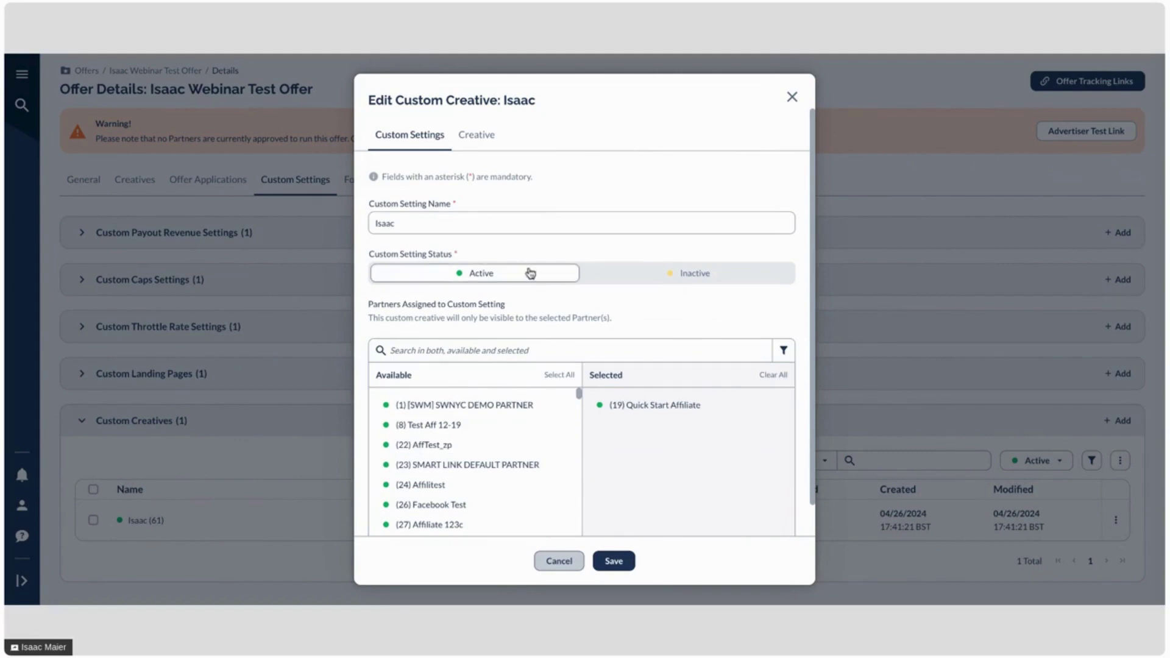
Step: Examine the custom creative's status, offer selection and uploaded image file, and cancel the edit
click(486, 142)
scroll(542, 324, down, 3)
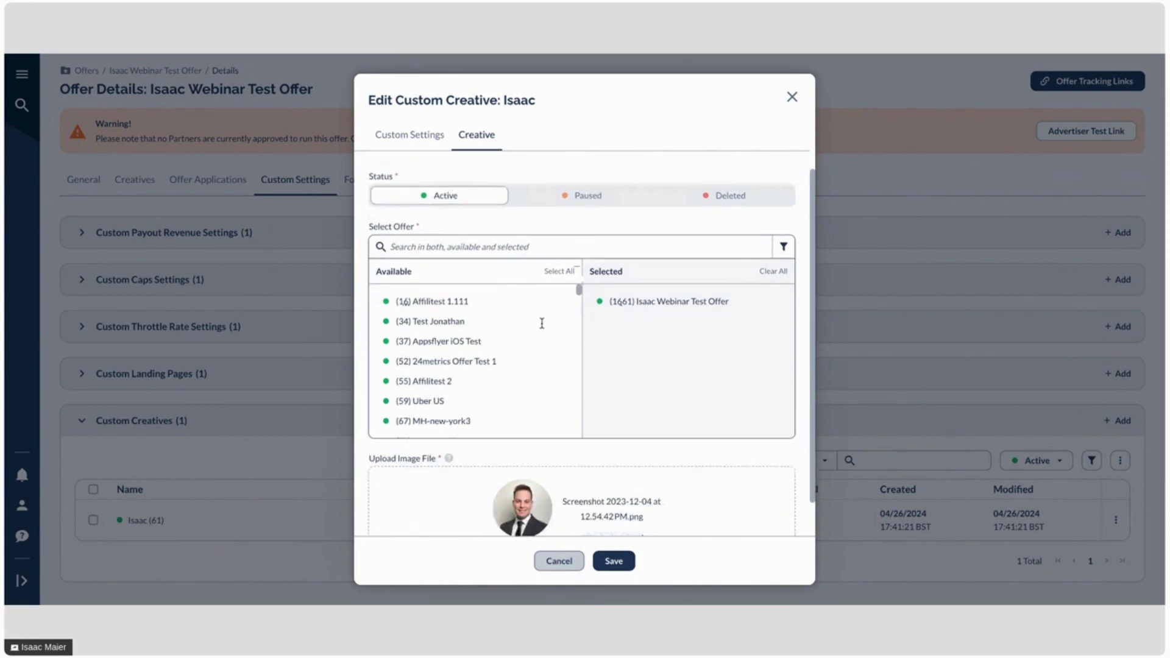
scroll(539, 396, down, 2)
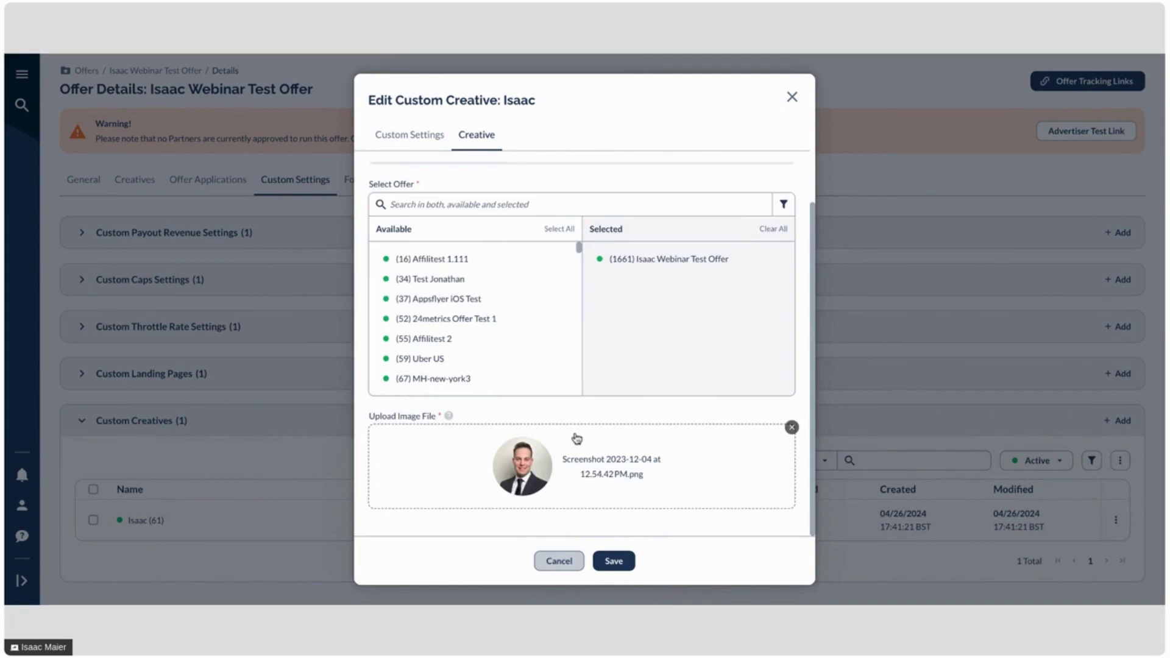
click(559, 561)
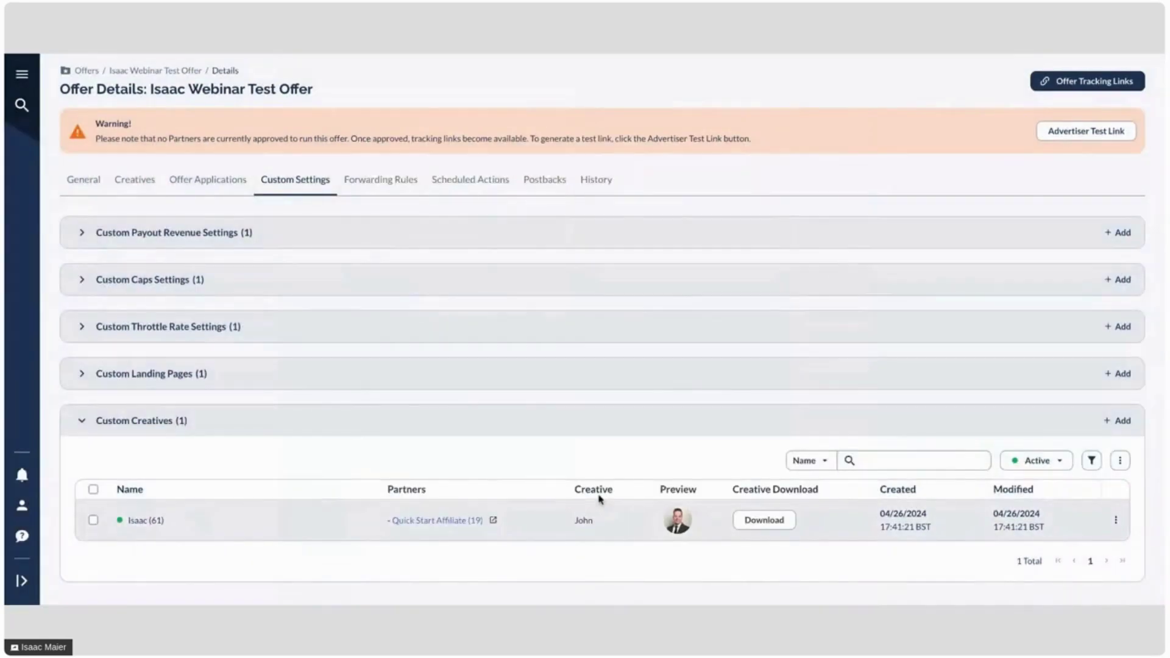